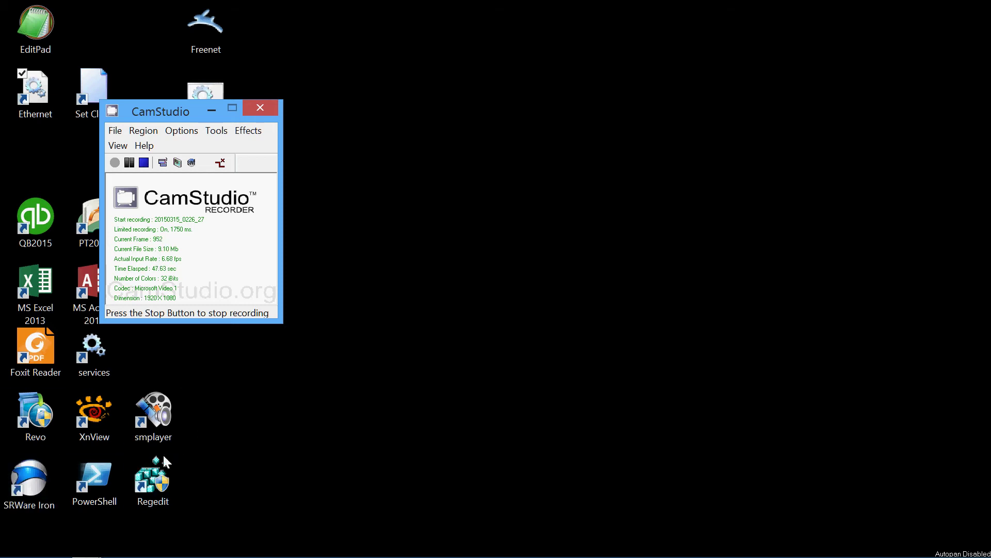
double_click(37, 484)
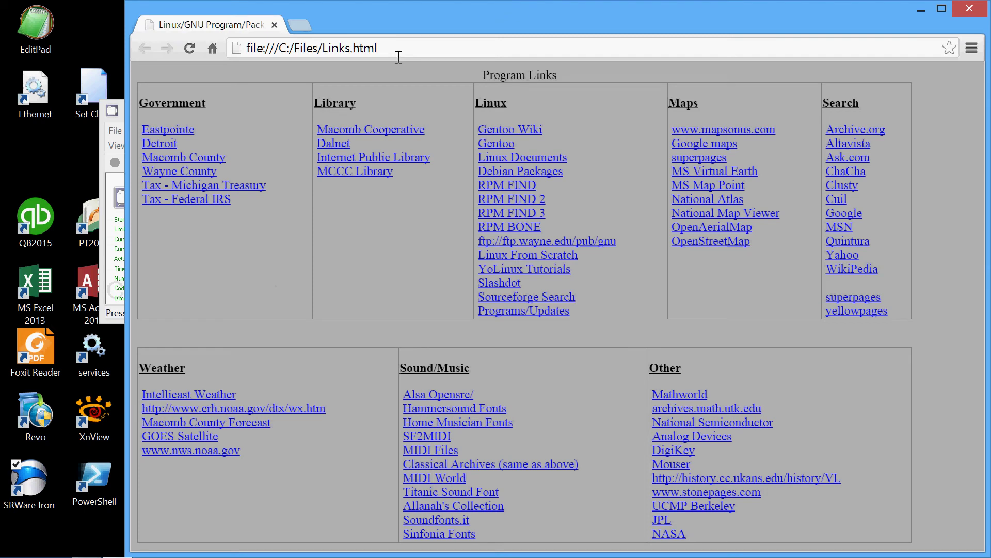
click(402, 46)
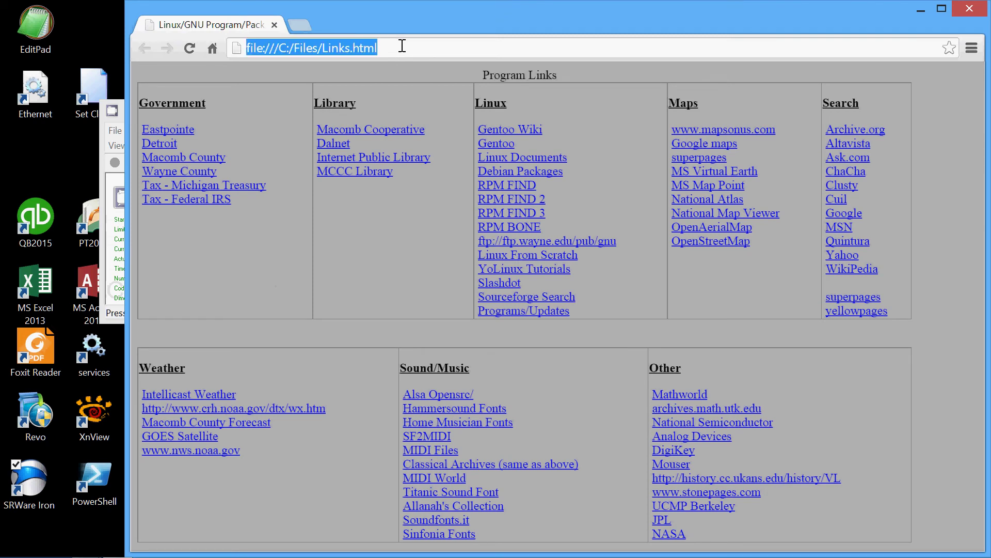
text(www)
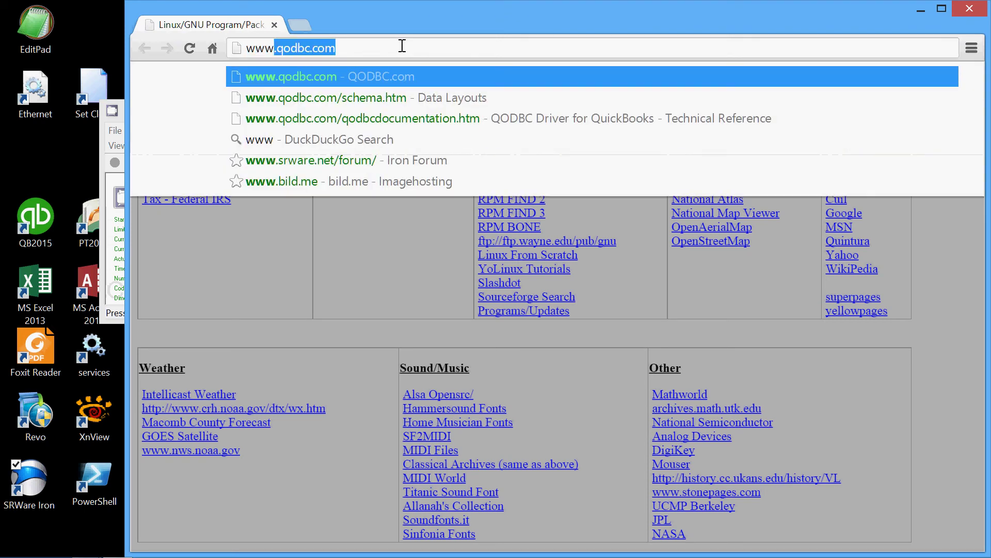
text(.qodbc.com)
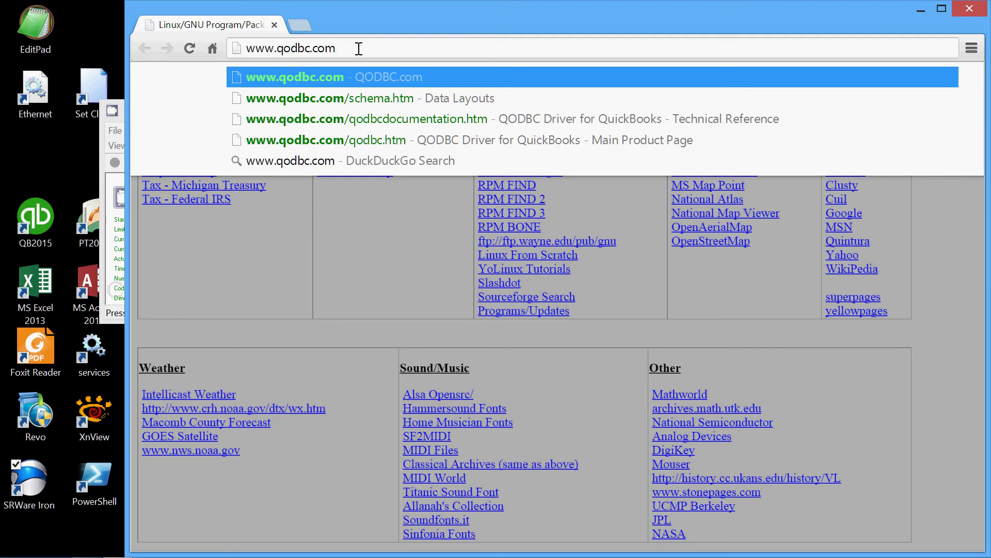
key(Return)
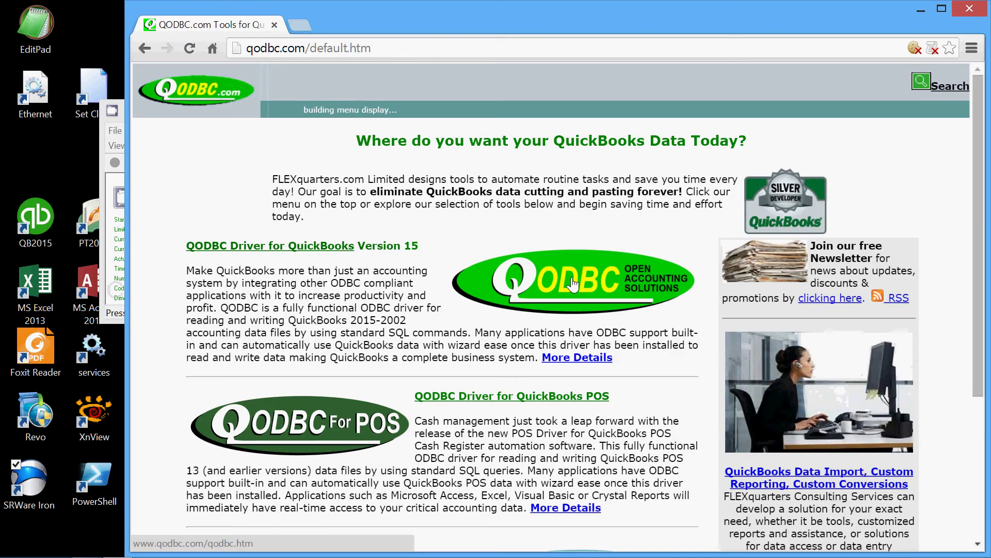
Go through Technical Reference and Data Layouts to the United States table documentation's Table Overview
click(570, 288)
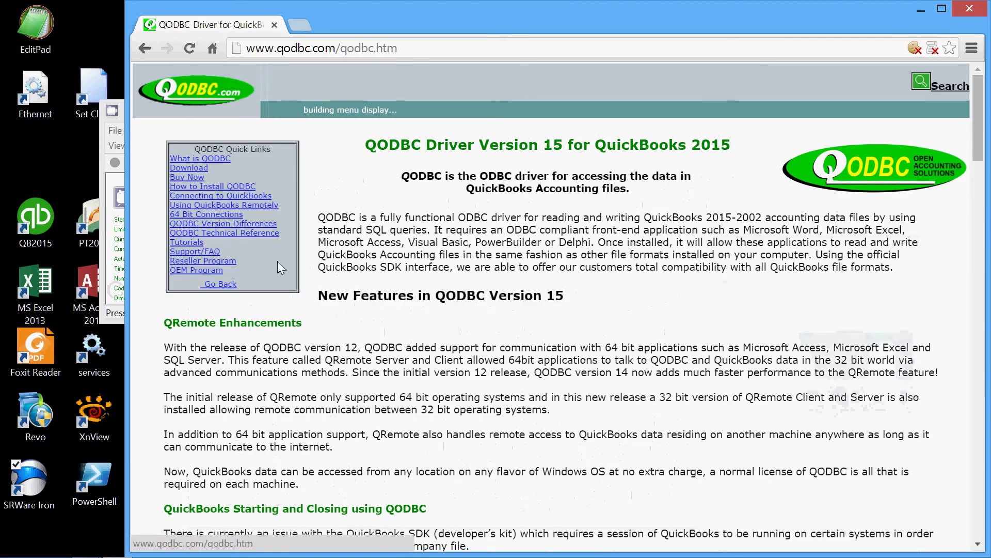
click(221, 235)
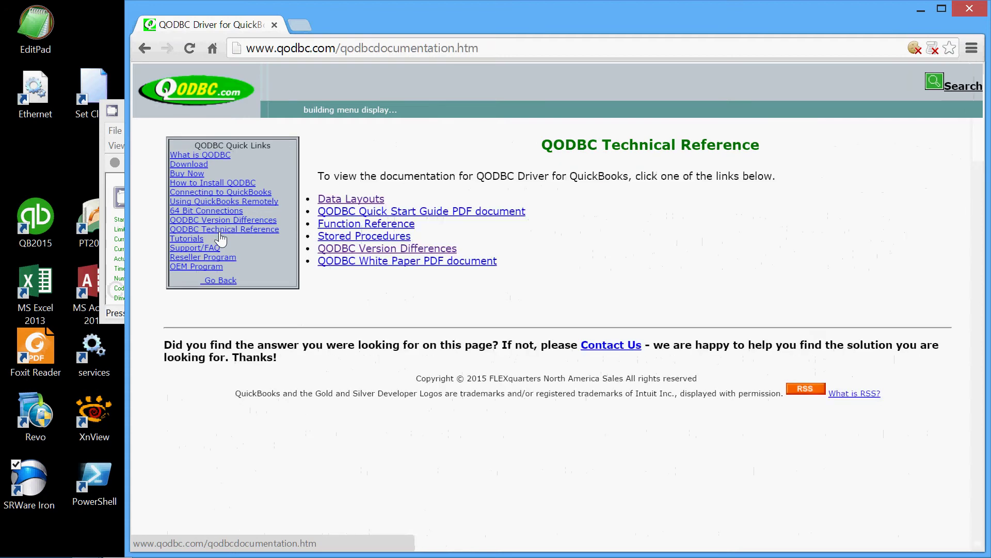
click(356, 203)
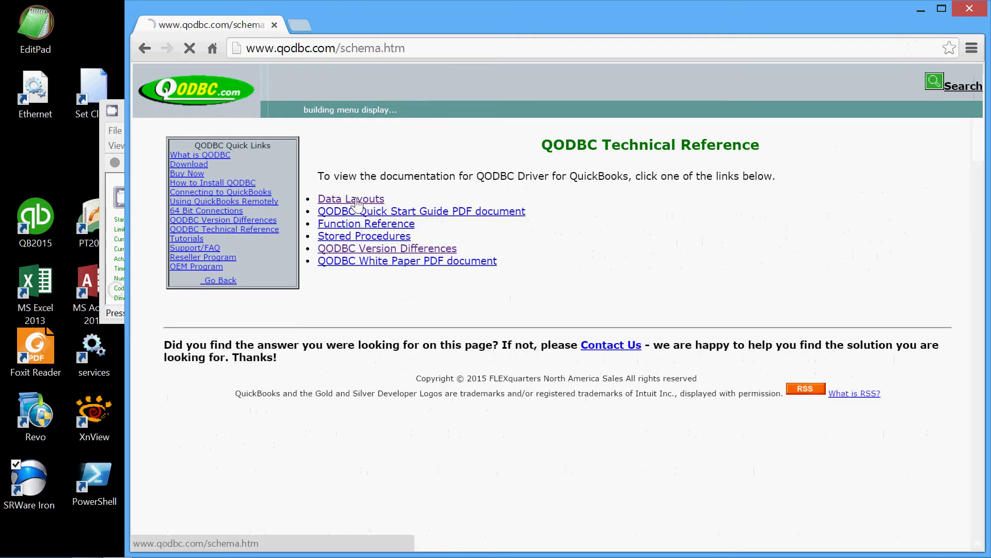
scroll(408, 405, down, 1)
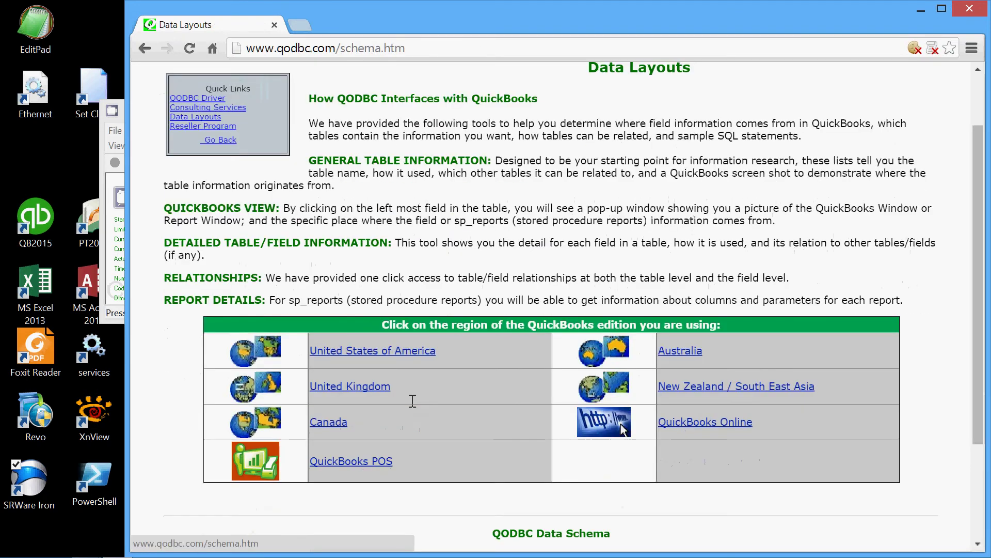
click(349, 354)
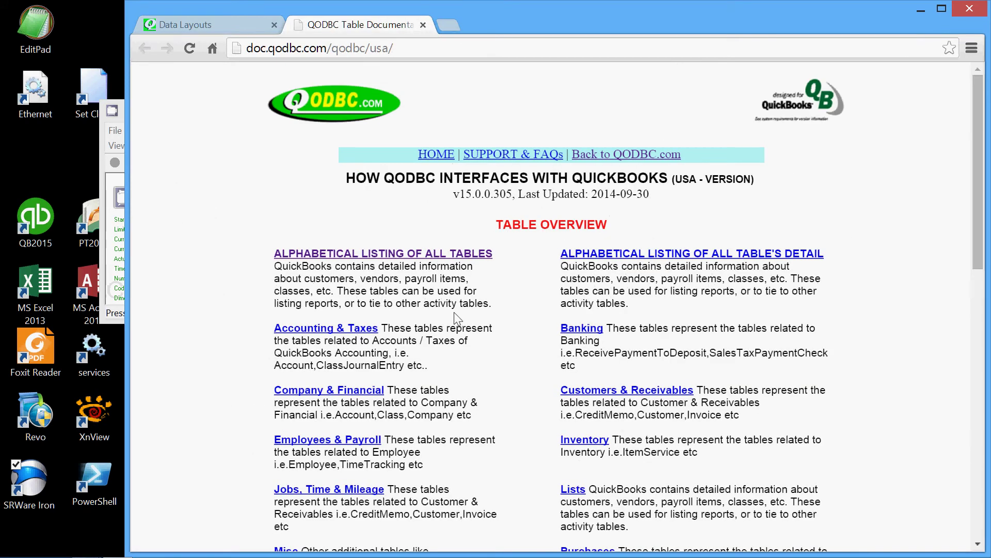
scroll(444, 325, down, 3)
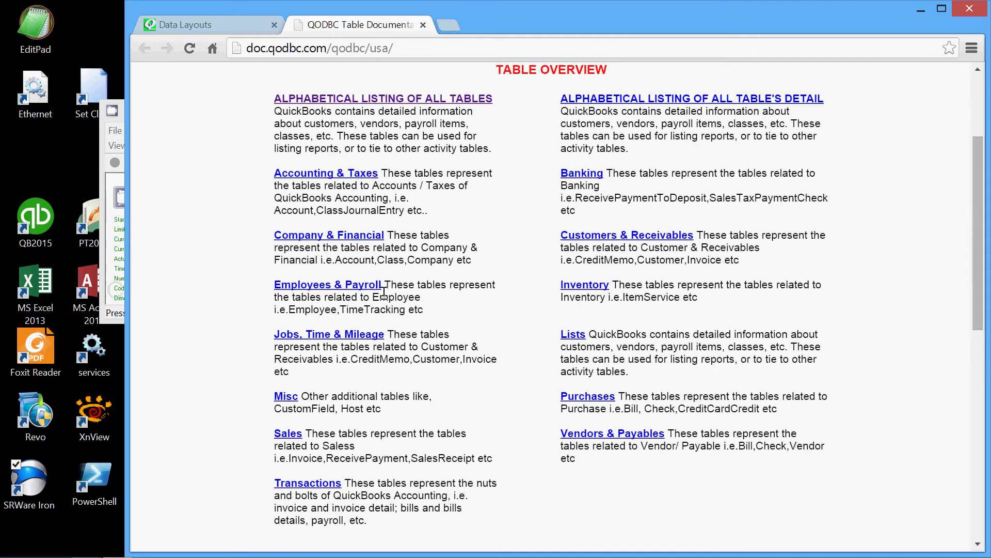
Open the alphabetical listing of all tables and scroll to the Check and CheckExpenseLine rows
click(385, 99)
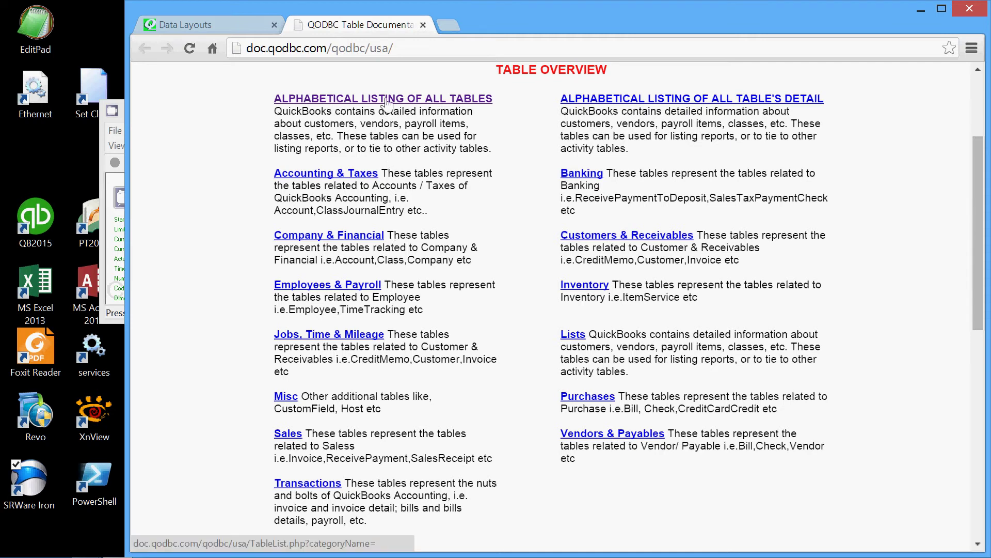
scroll(449, 248, down, 8)
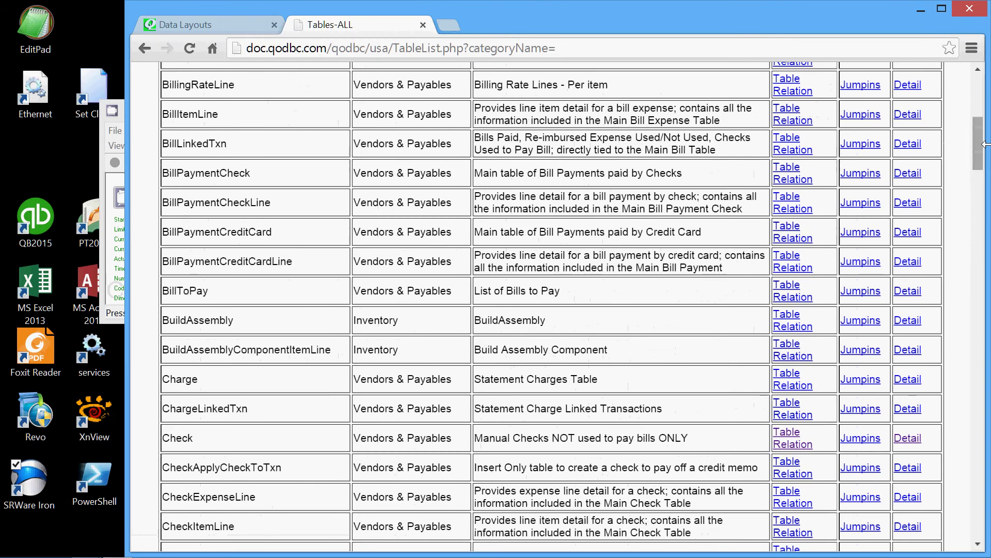
drag(977, 147, 982, 100)
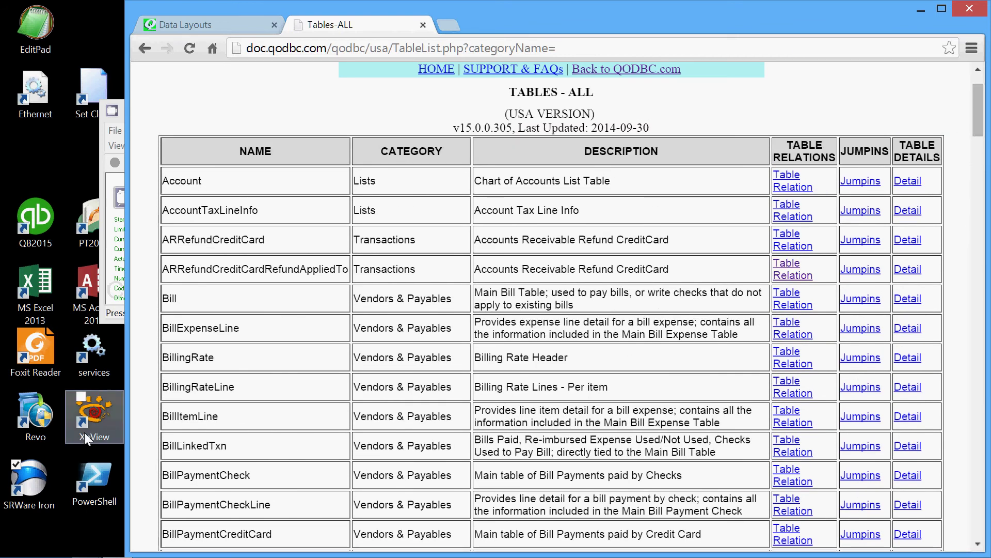
scroll(257, 445, down, 3)
scroll(257, 444, down, 9)
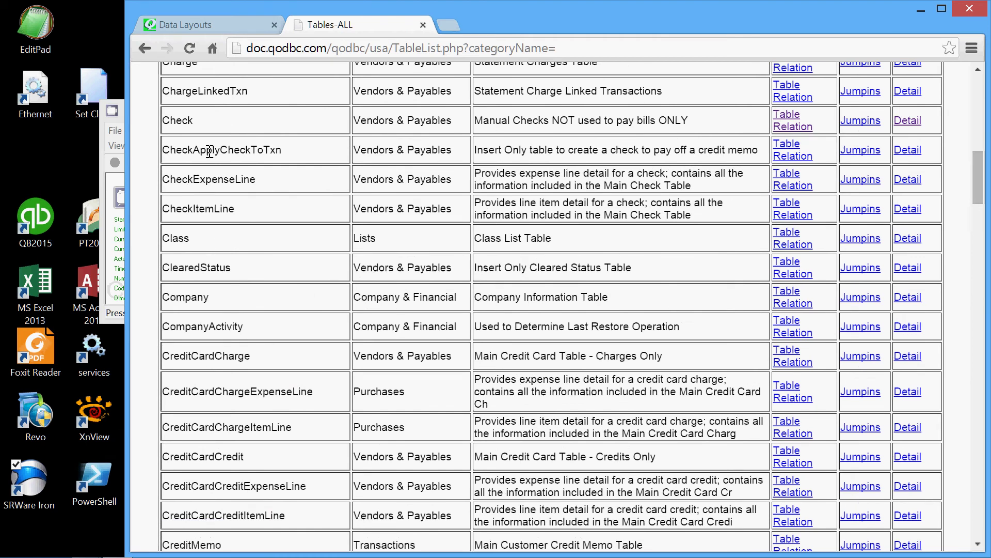
scroll(222, 147, up, 2)
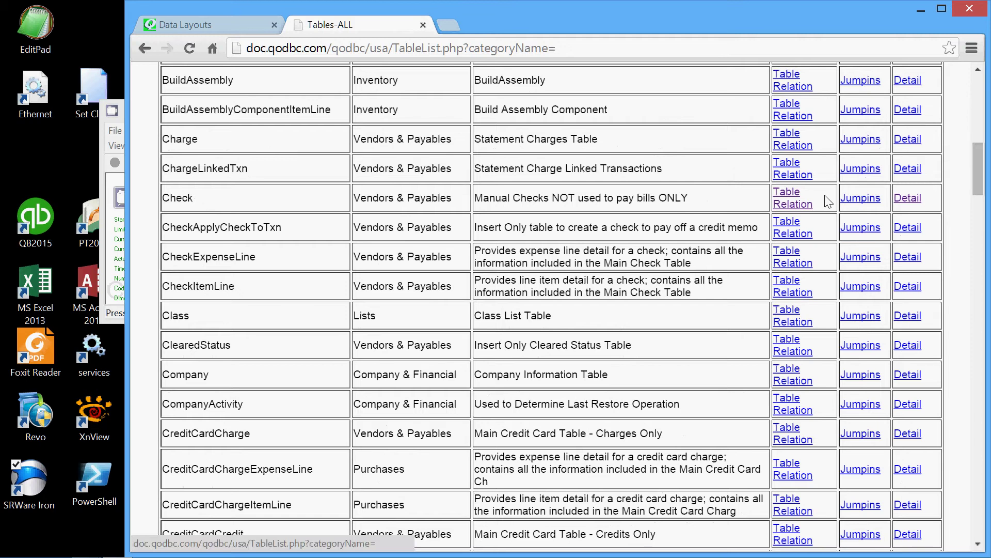
click(908, 201)
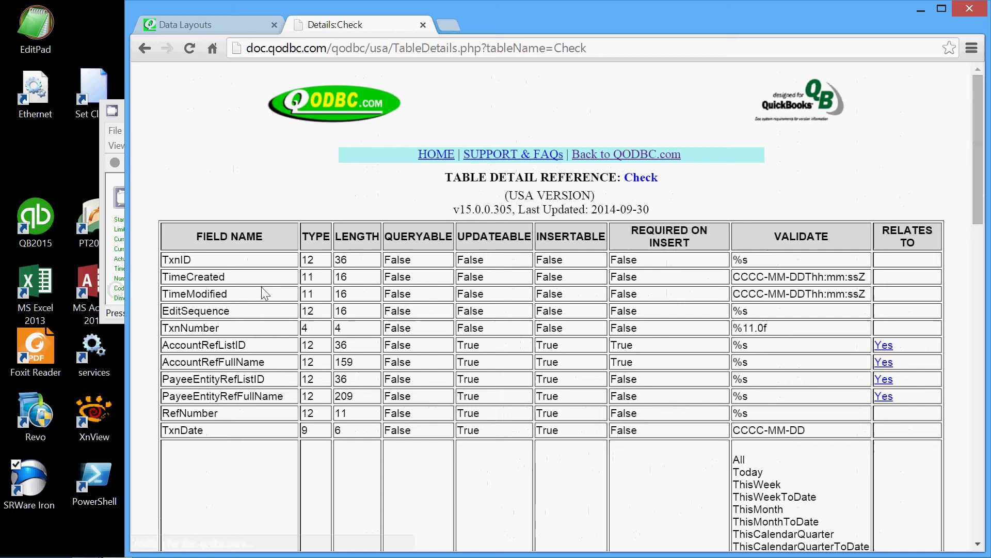
scroll(217, 266, down, 3)
scroll(227, 207, up, 2)
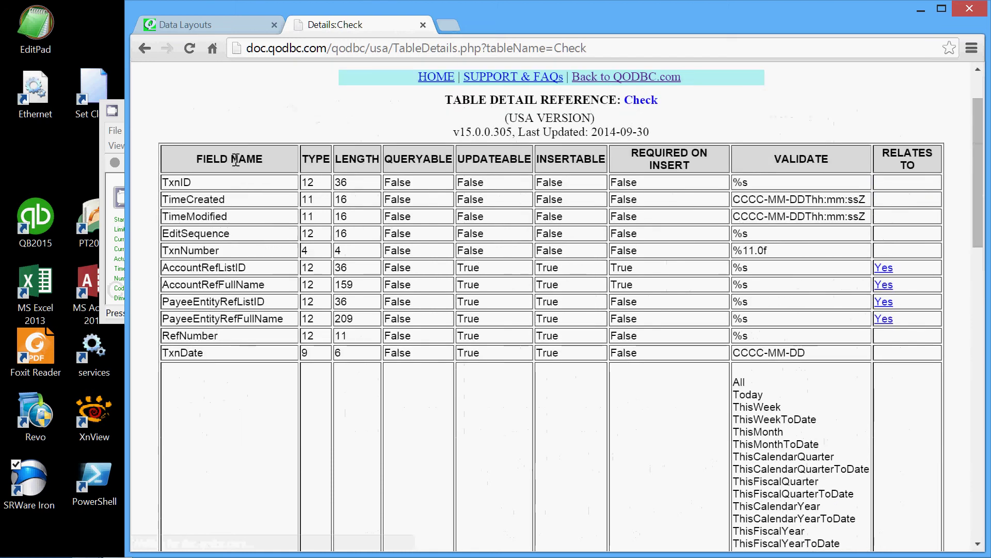
scroll(233, 205, down, 20)
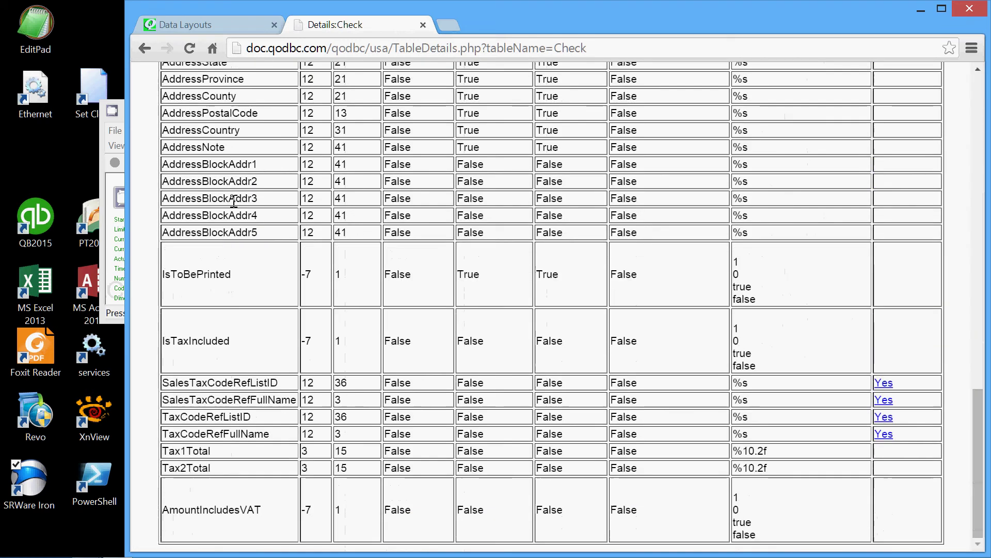
scroll(239, 203, up, 20)
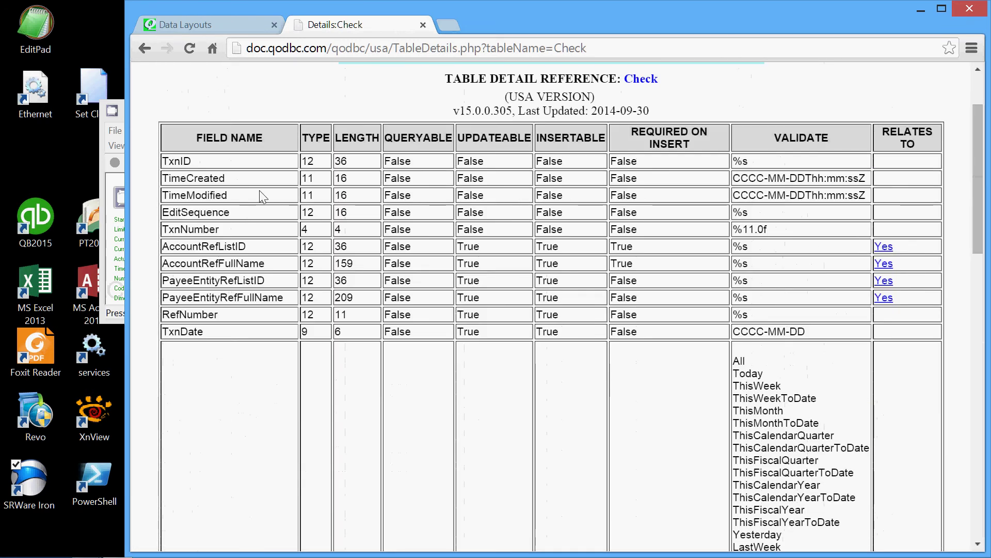
scroll(330, 139, down, 2)
scroll(341, 145, up, 4)
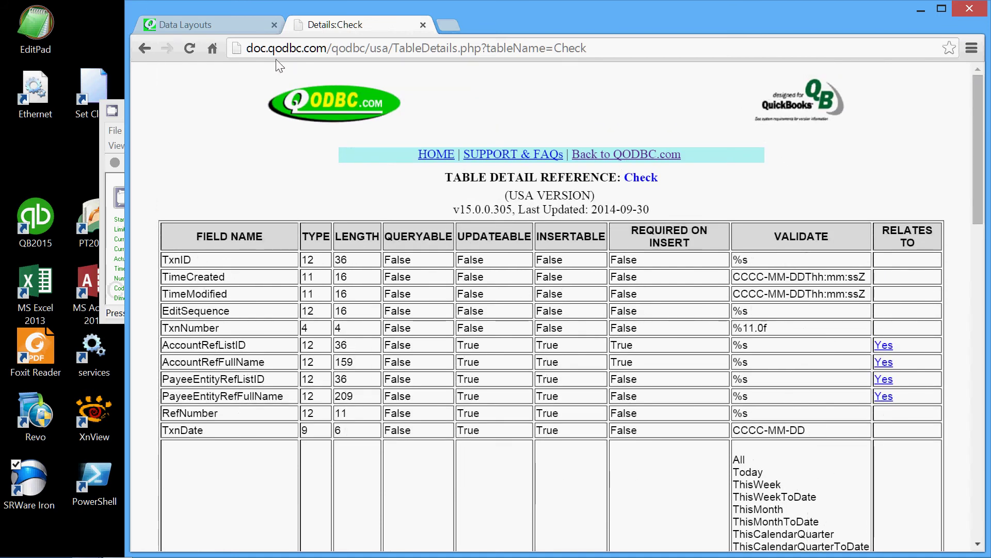
click(145, 49)
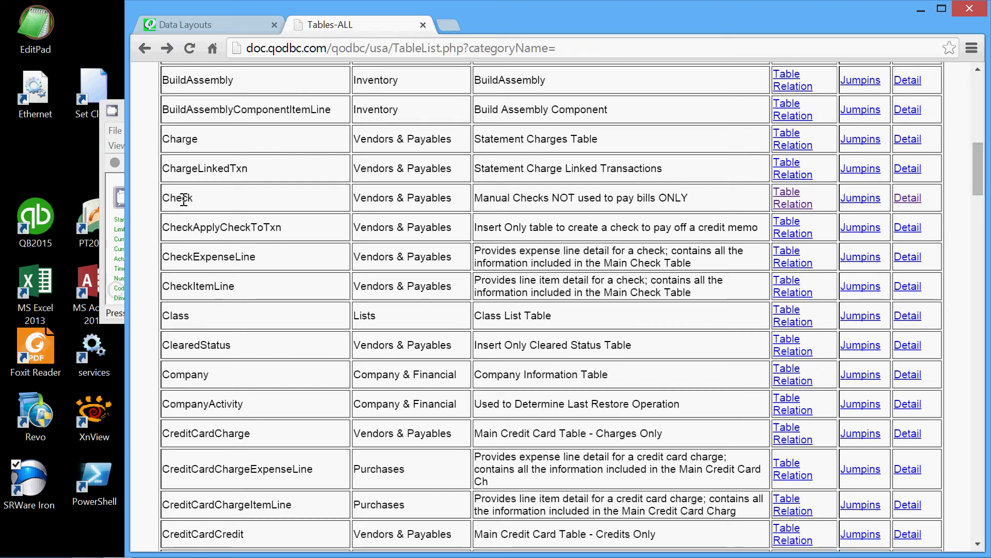
Review the Check table's Table Relation page, then go back to the USA Table Overview
click(786, 206)
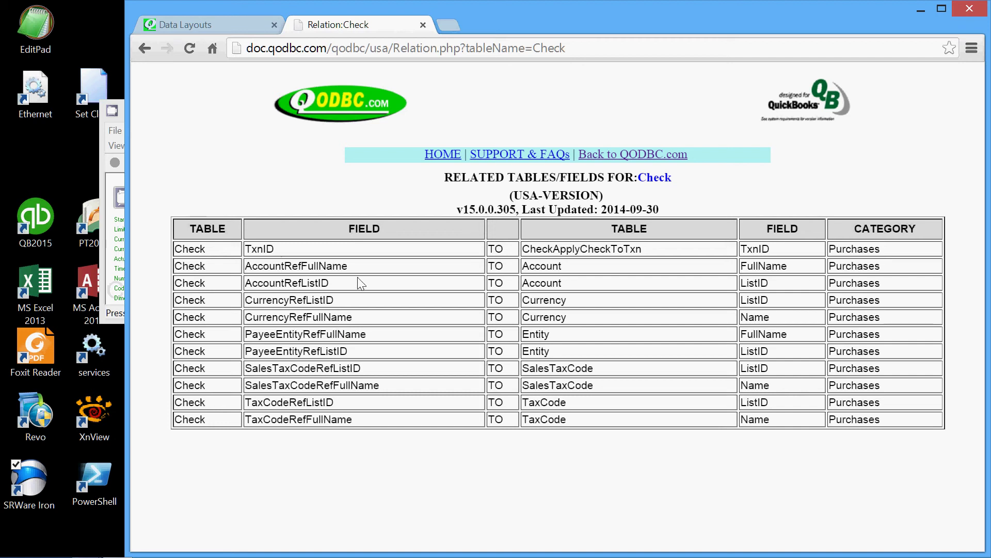
click(145, 49)
click(144, 48)
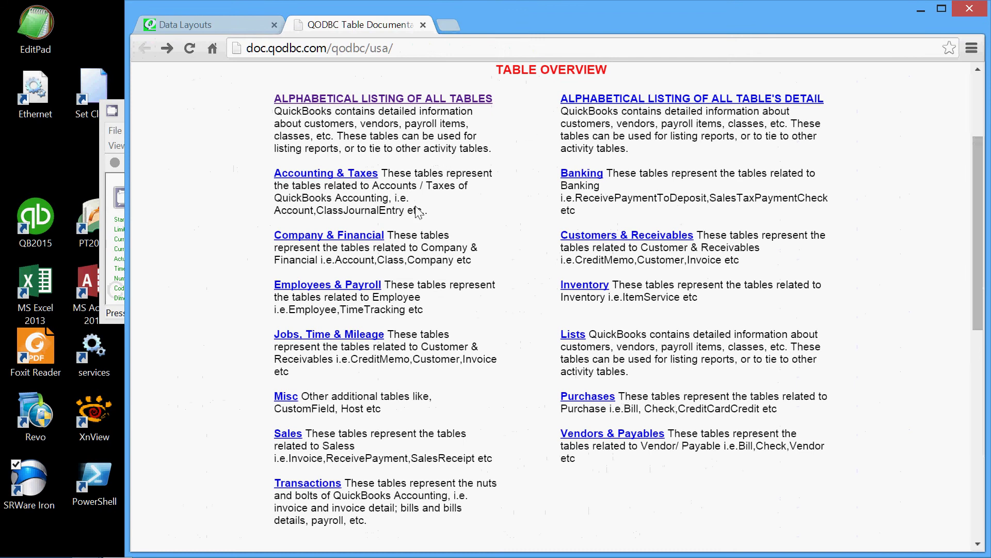
Browse the Transactions category and the alphabetical table list for Check tables, returning to Table Overview
click(313, 488)
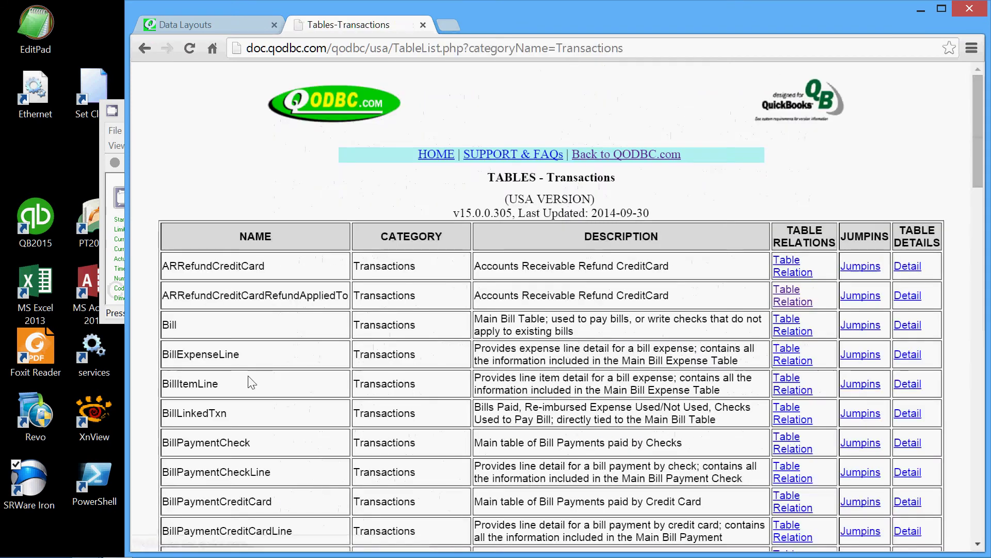
scroll(248, 381, down, 6)
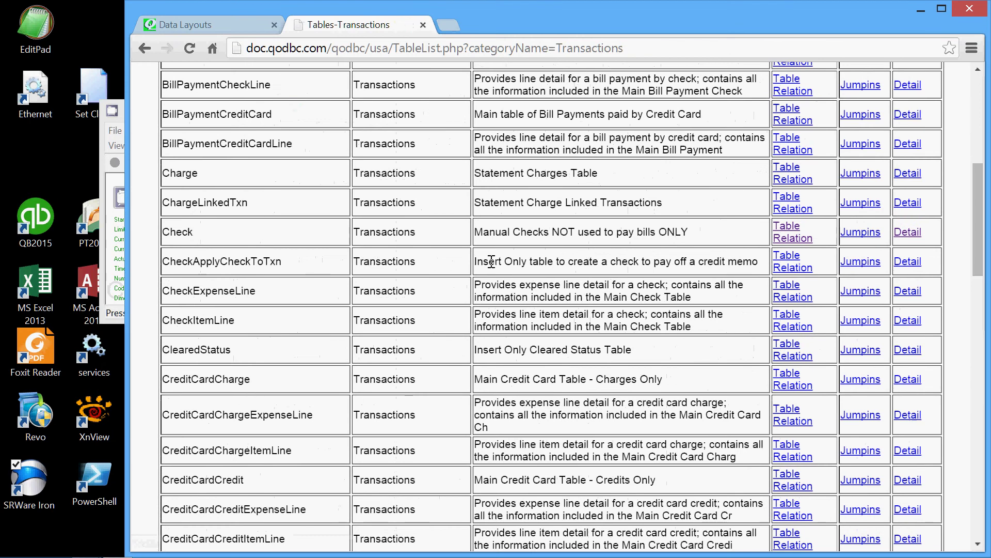
click(145, 50)
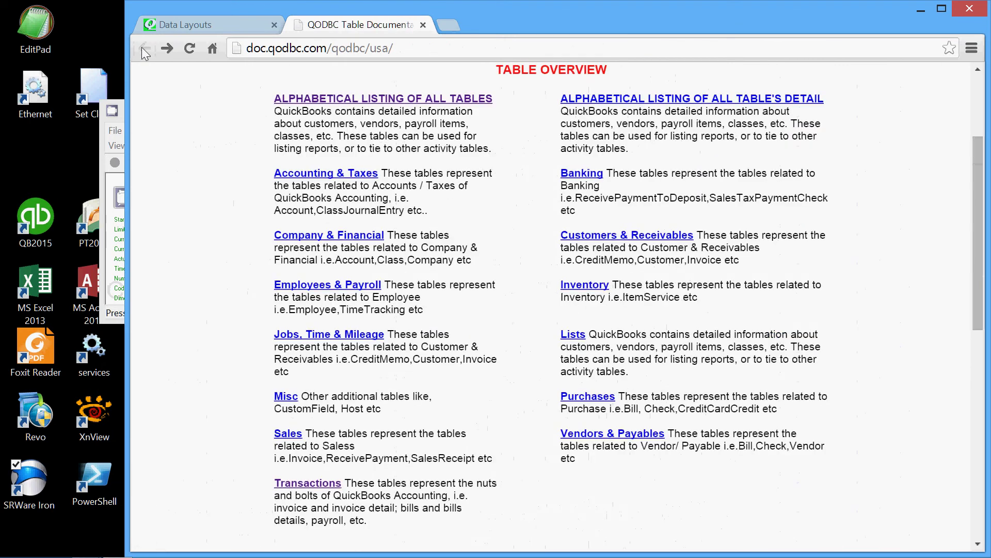
click(364, 99)
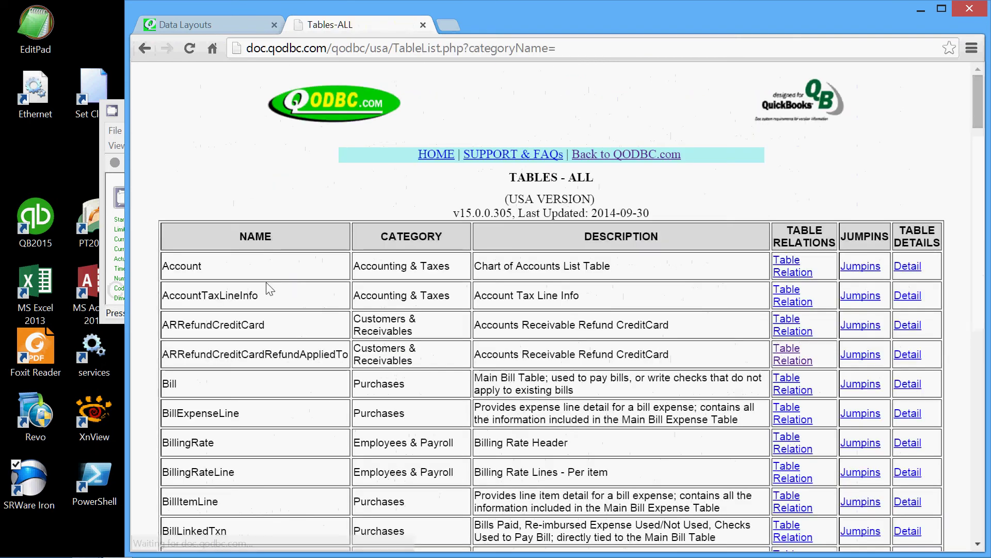
scroll(266, 289, down, 10)
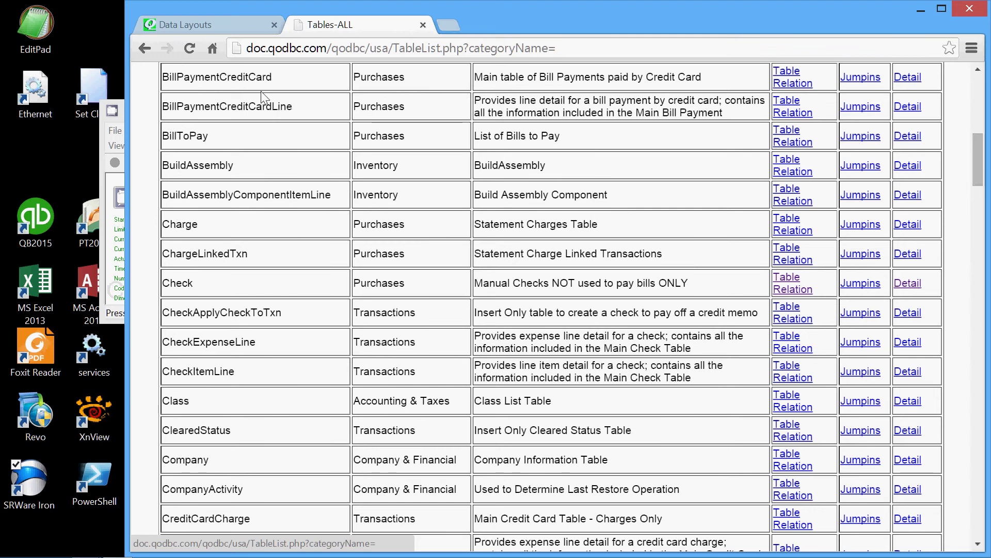
click(144, 48)
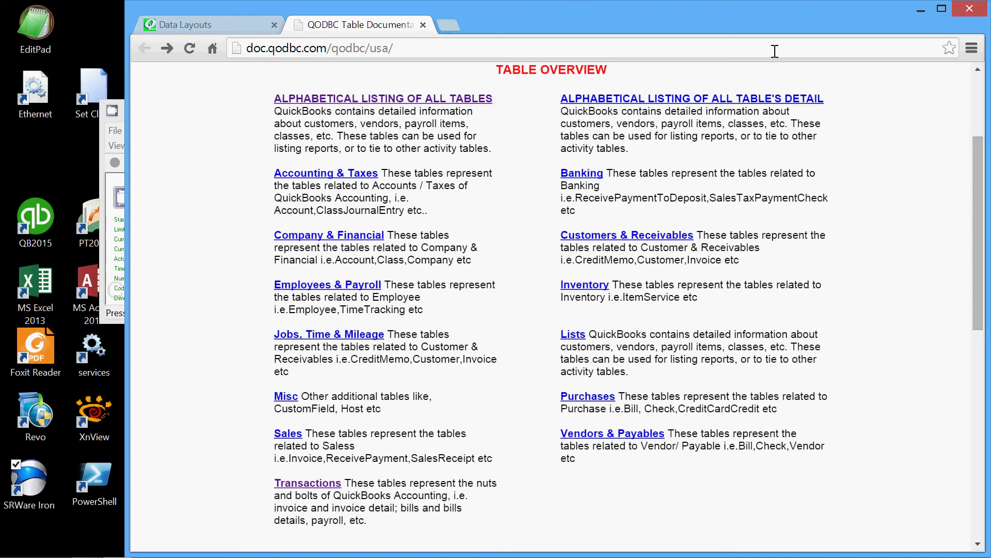
Close the browser, disable the Ethernet adapter, and close Network Connections
click(971, 10)
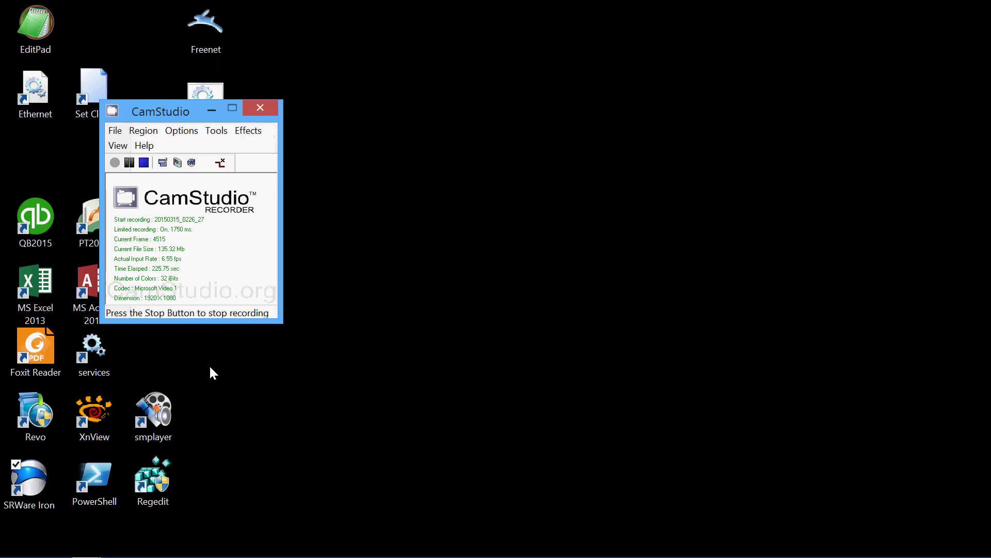
double_click(40, 91)
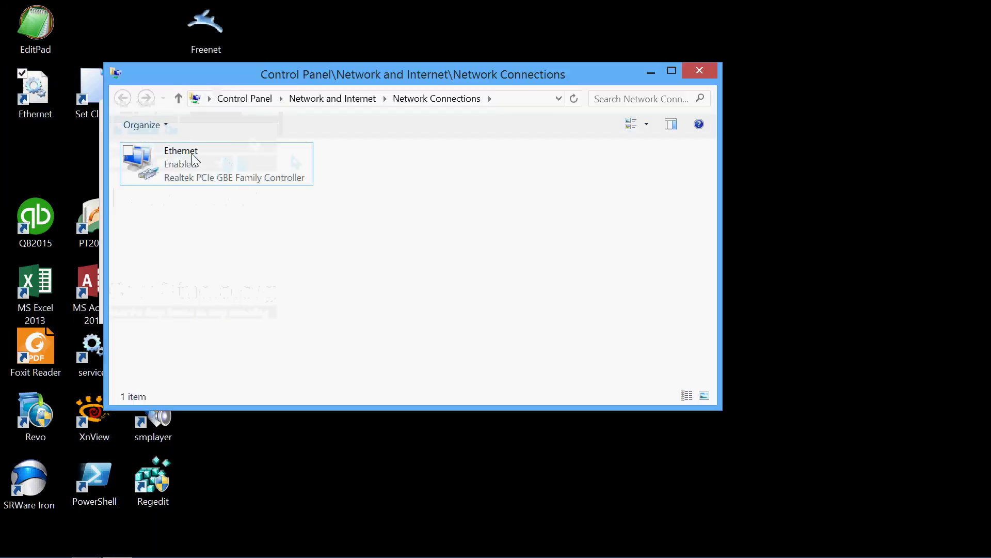
right_click(190, 153)
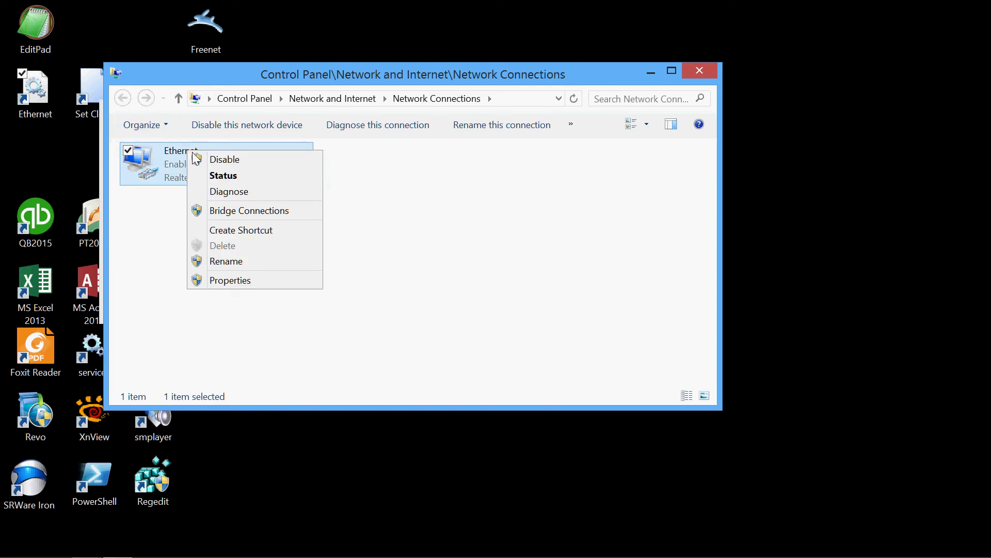
click(223, 160)
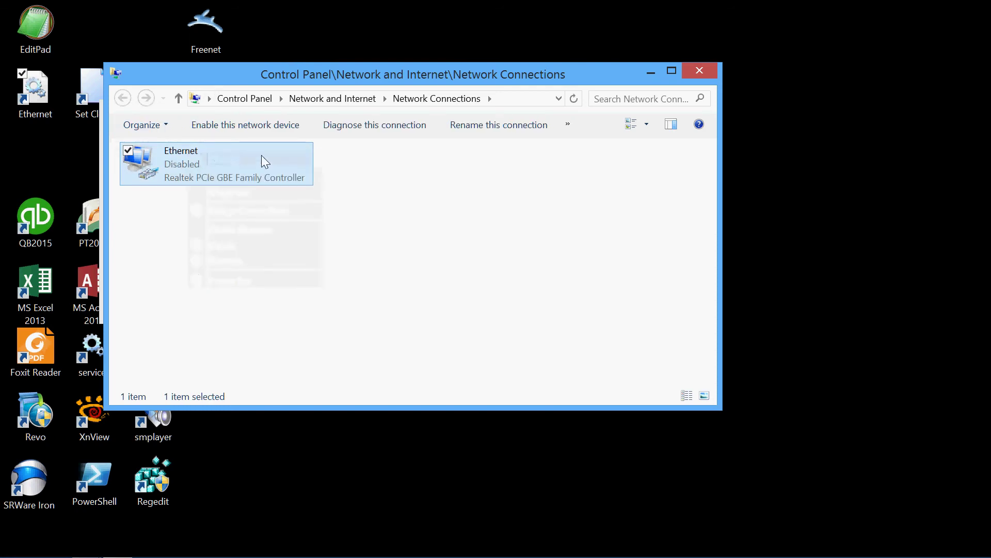
click(699, 71)
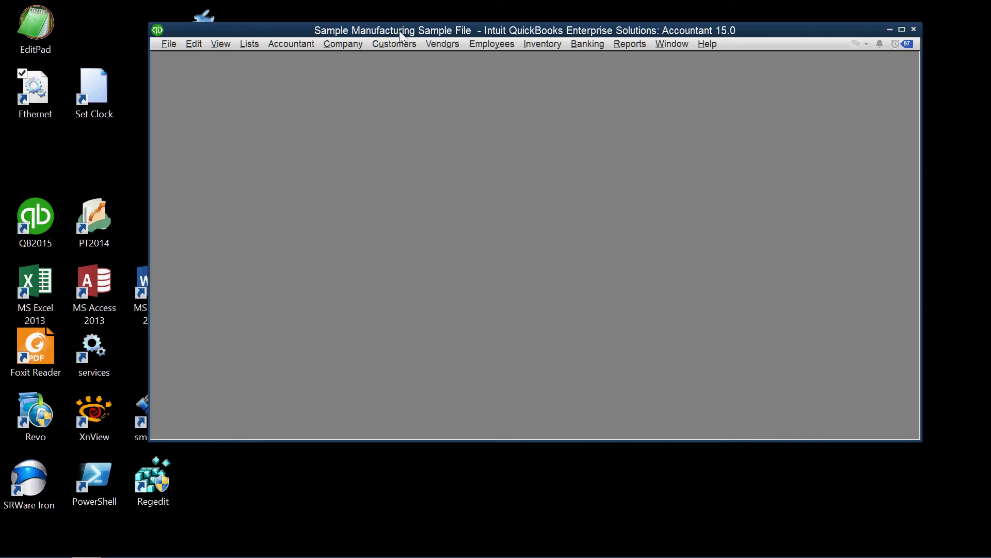
Open the Vendor Center and select the vendor My Insurance Co
click(440, 46)
click(476, 59)
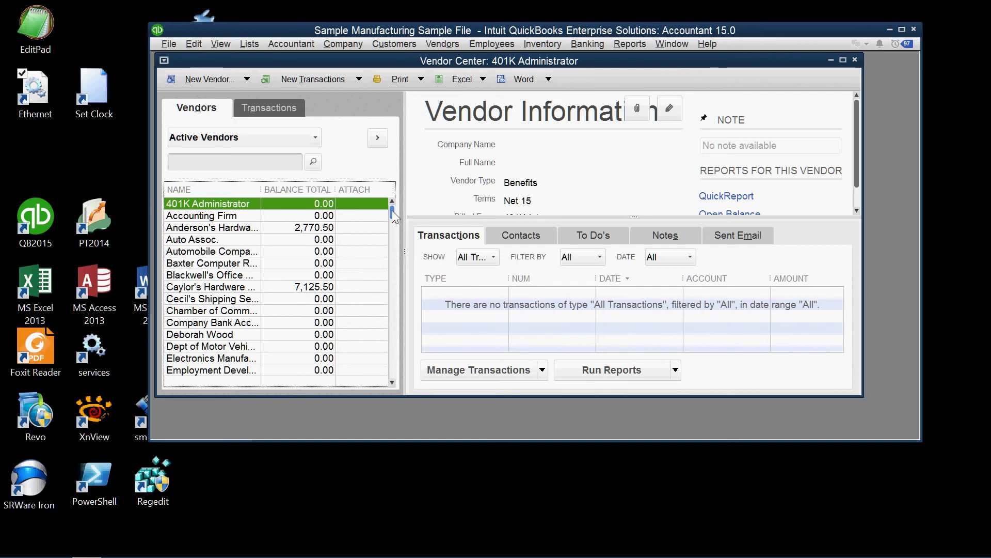
drag(392, 209, 391, 284)
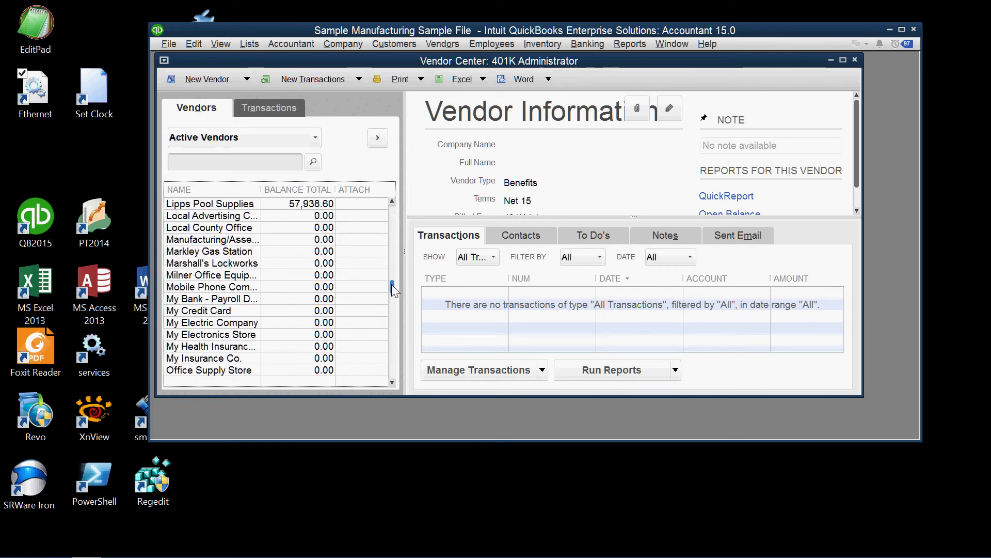
double_click(202, 358)
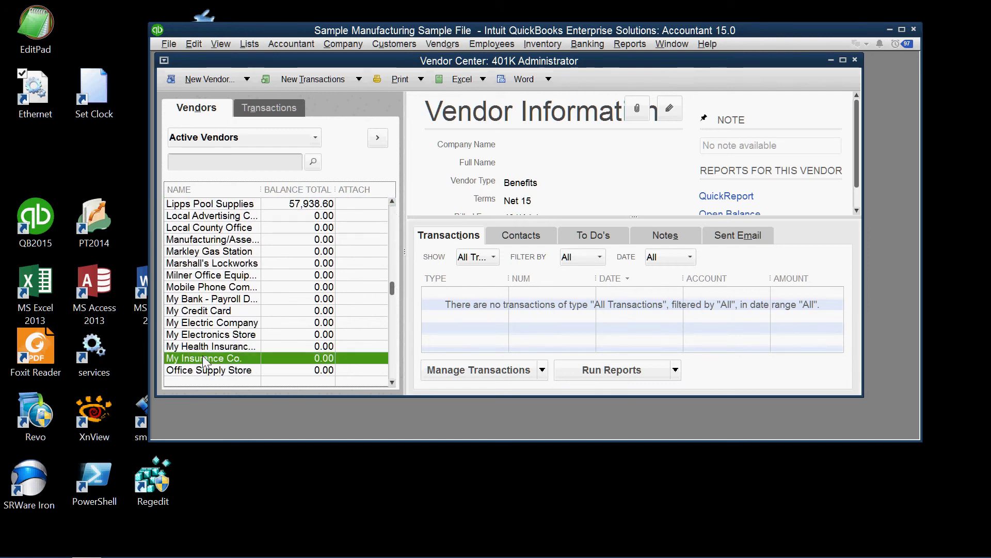
click(847, 59)
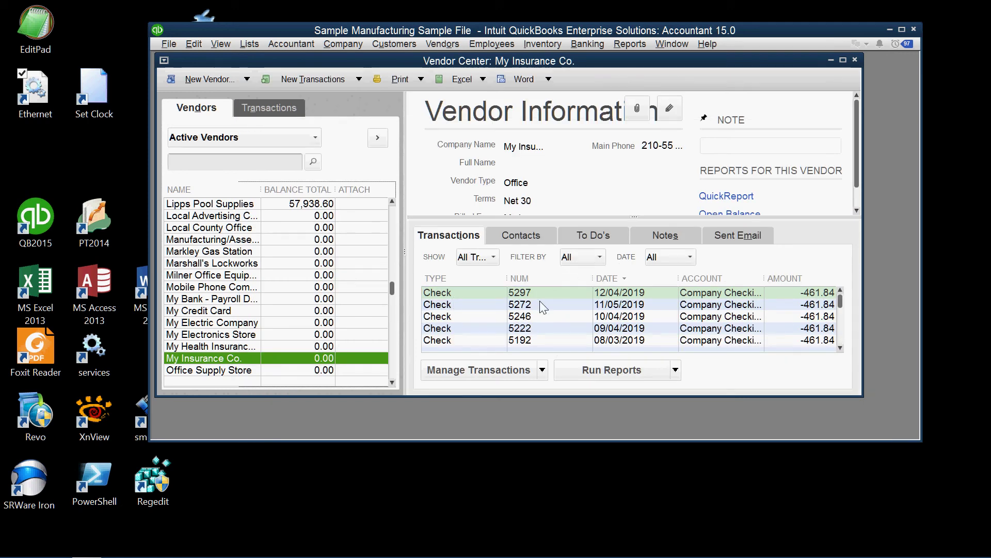
Sort its transactions by date and open check 5080, widening the Account column for full names
click(622, 278)
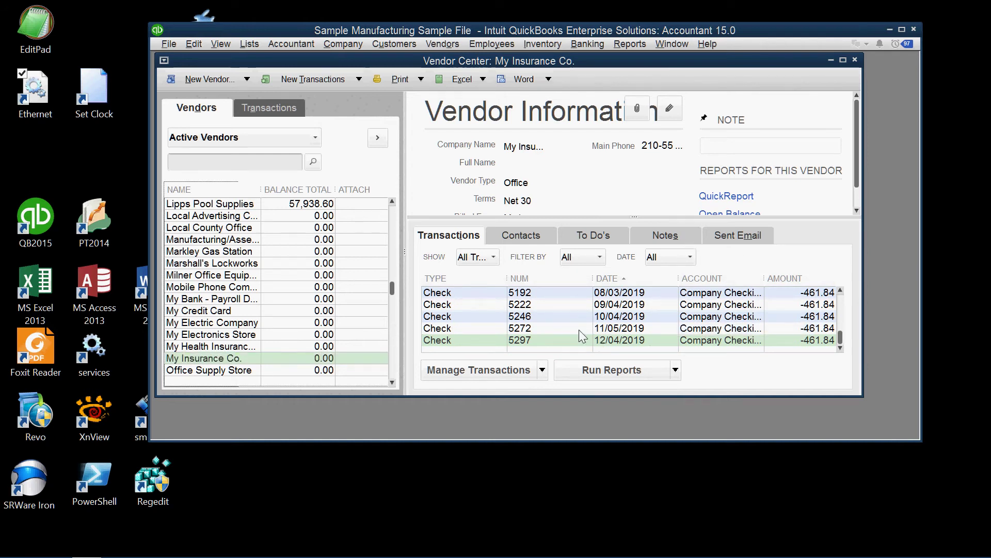
scroll(569, 314, down, 1)
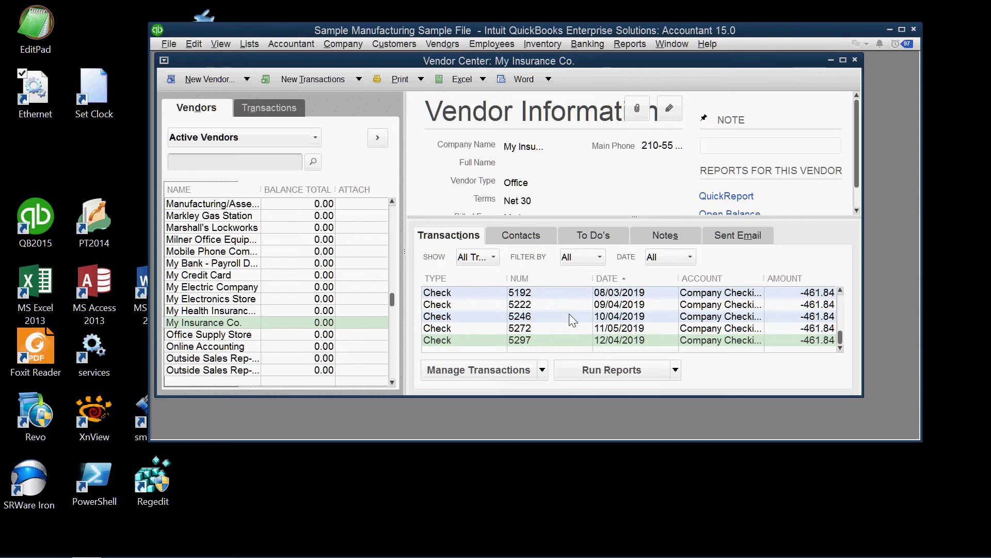
click(569, 316)
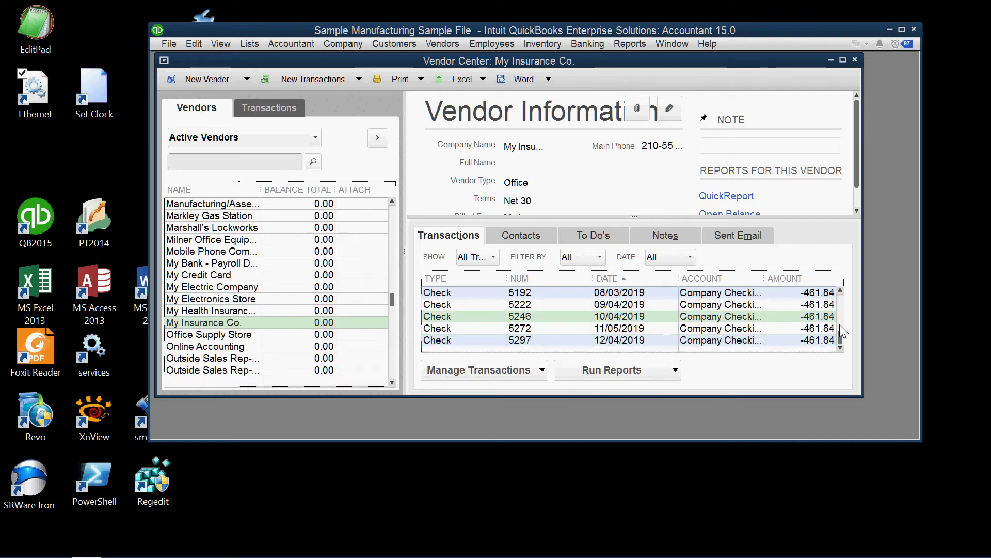
scroll(842, 305, up, 5)
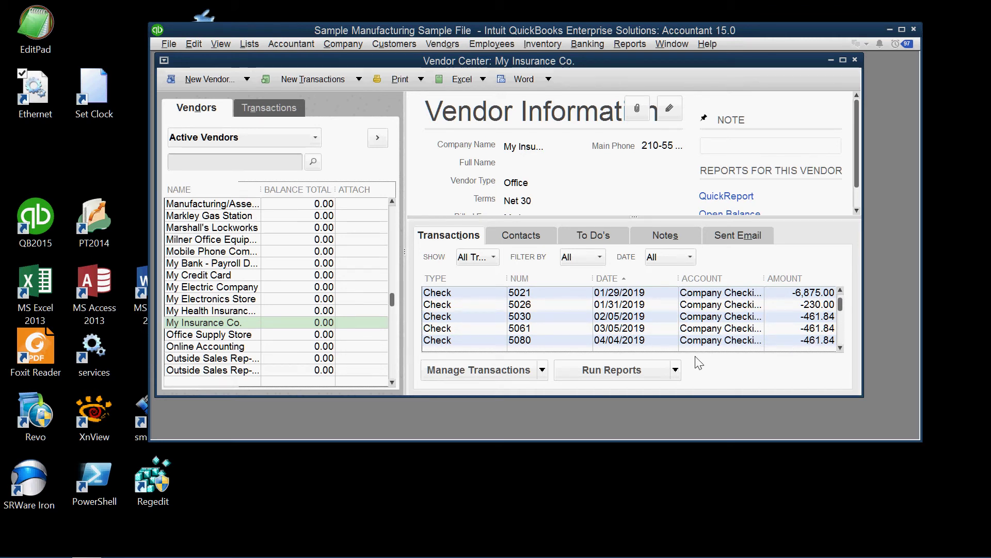
double_click(549, 341)
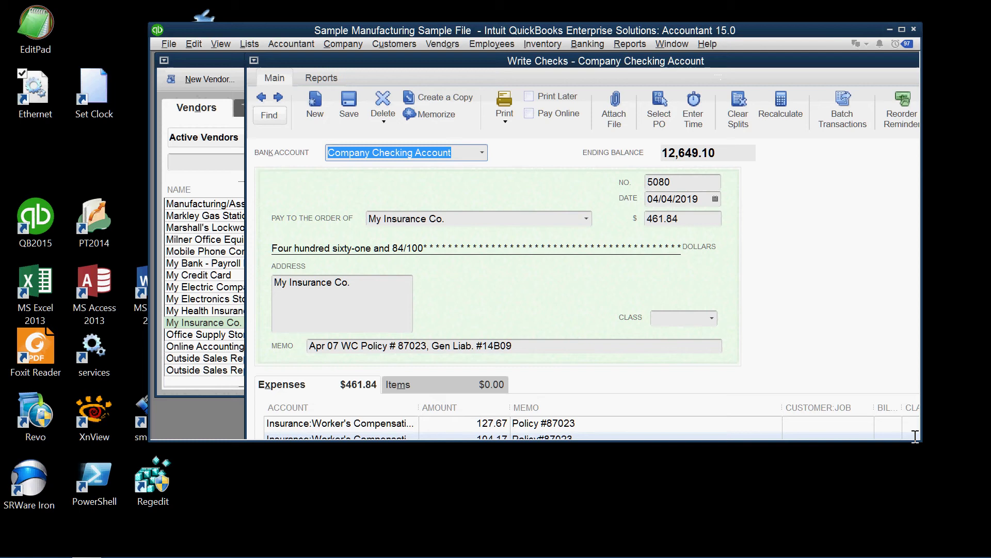
drag(922, 440, 973, 522)
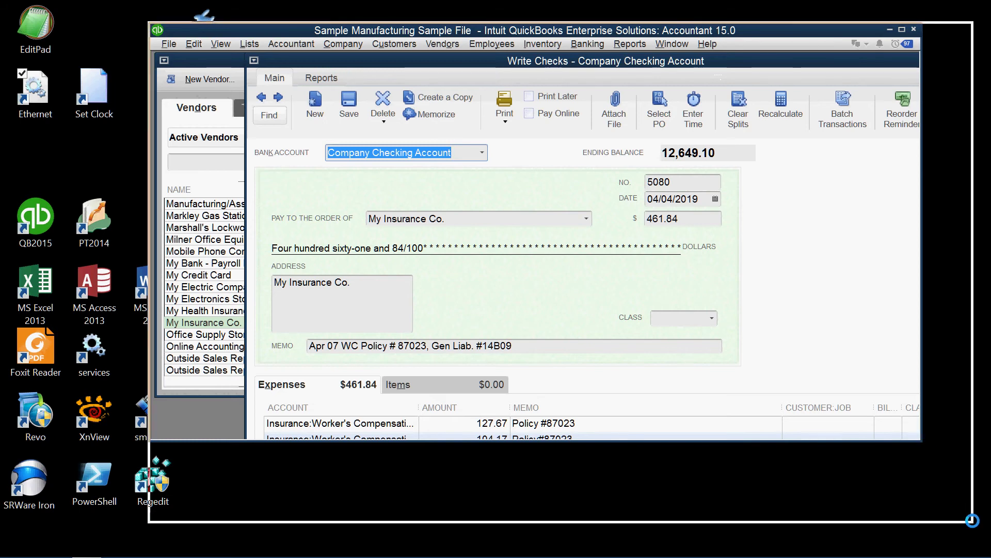
click(356, 438)
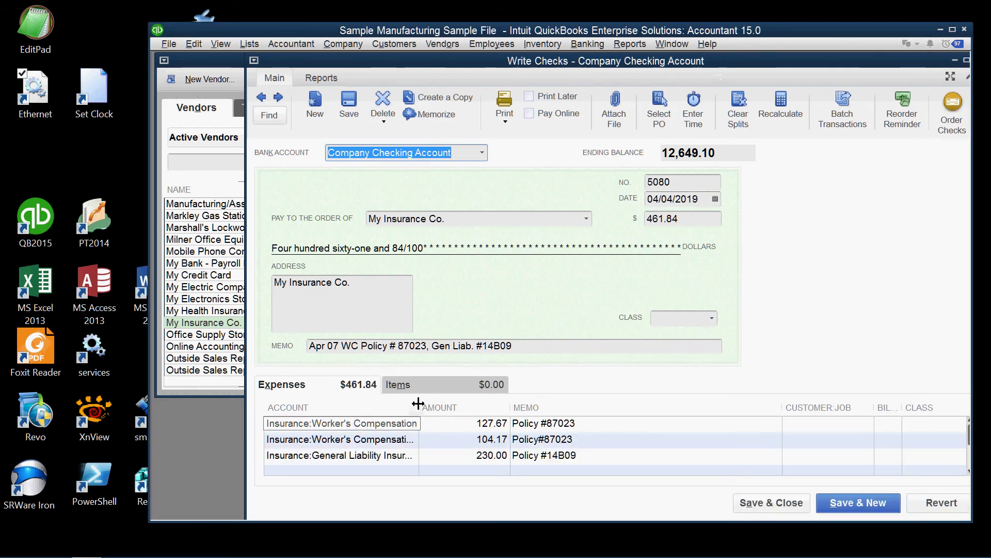
drag(416, 408, 466, 408)
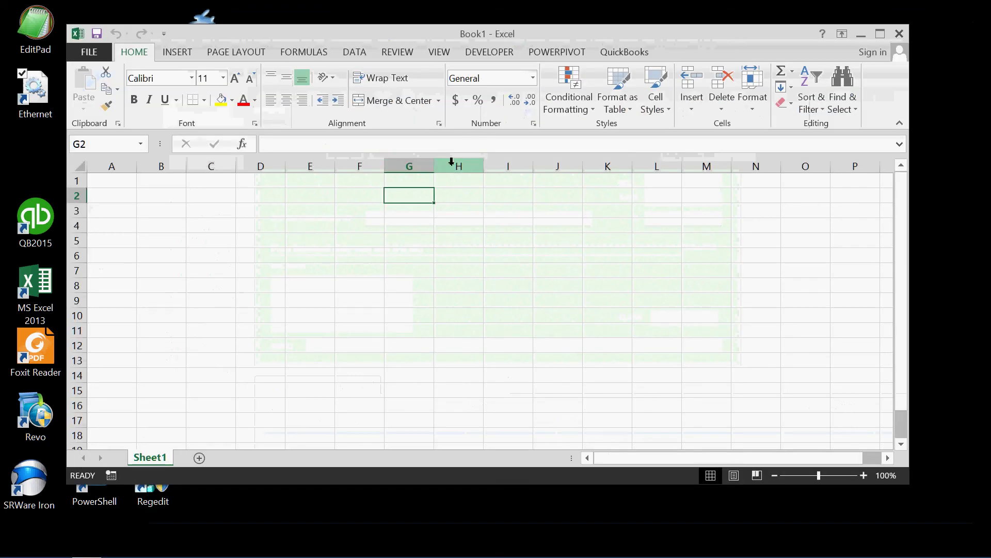
From Excel's DATA tab, start a Microsoft Query on the QuickBooks Data 64-Bit QRemote source
click(117, 181)
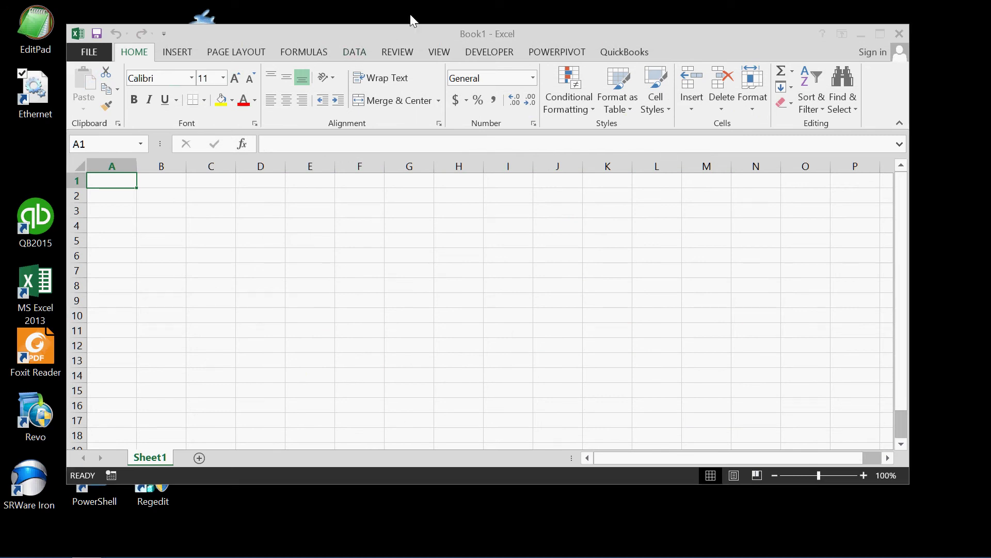
click(354, 53)
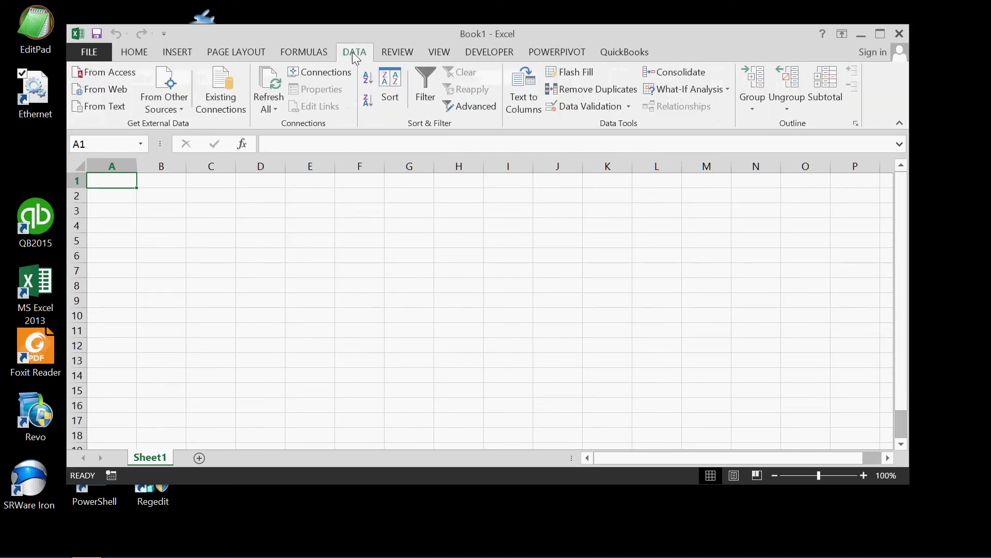
click(183, 110)
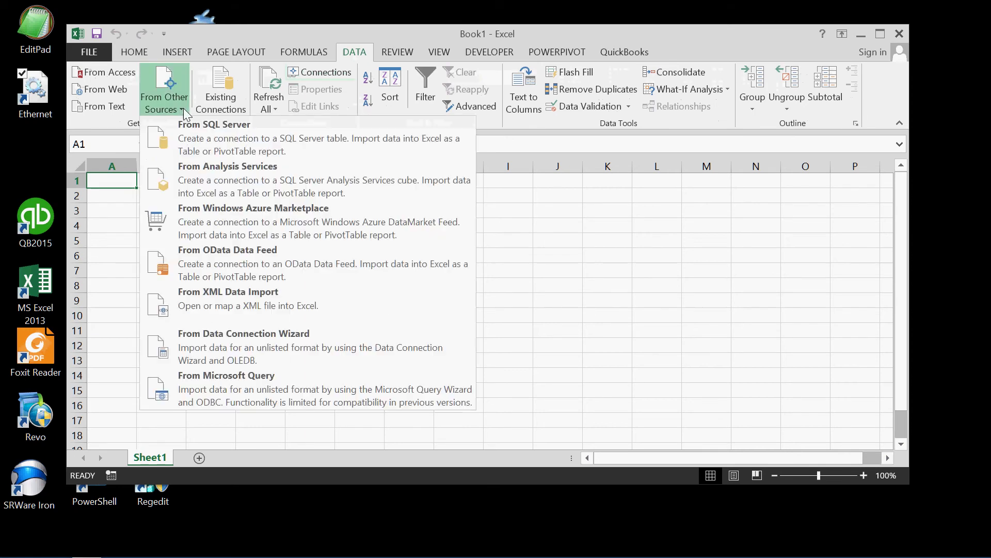
click(229, 375)
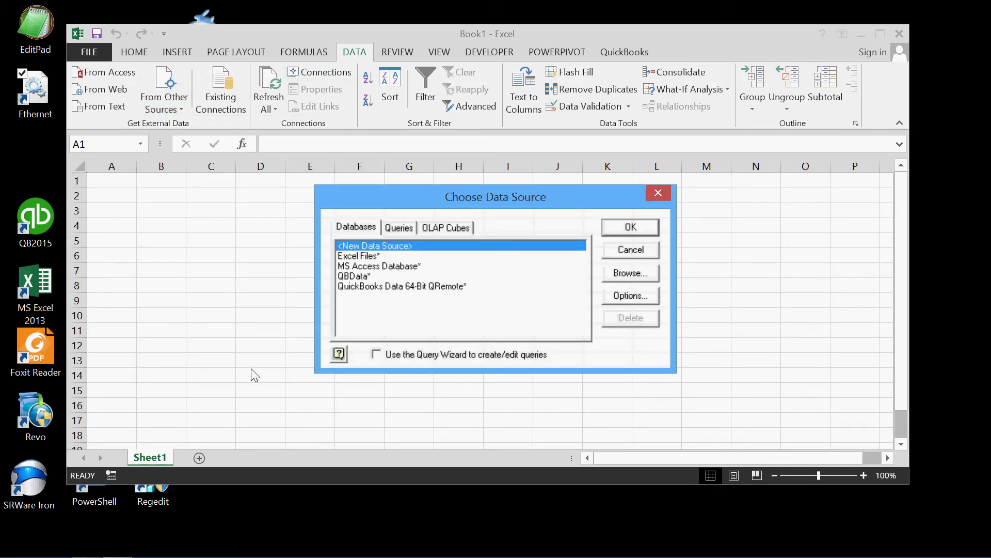
click(394, 287)
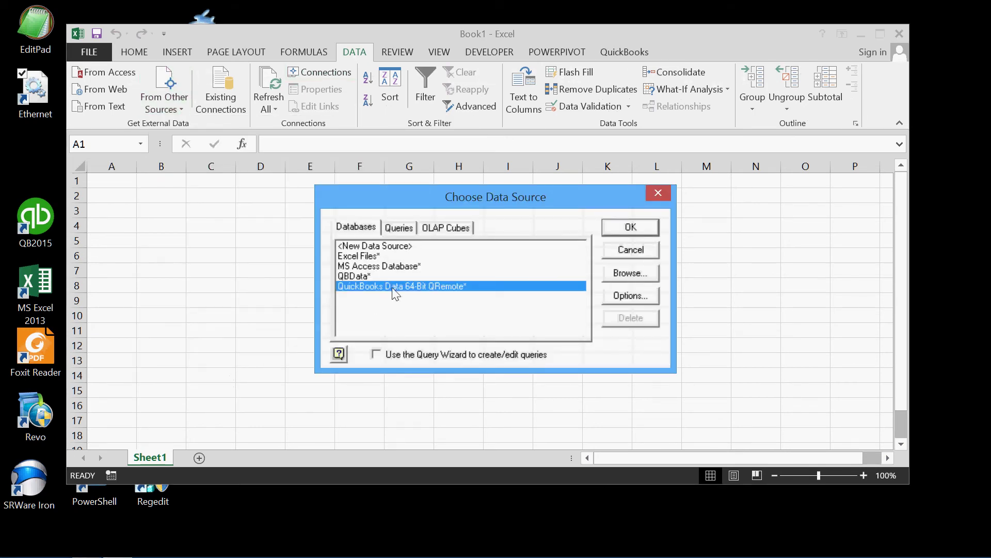
click(634, 228)
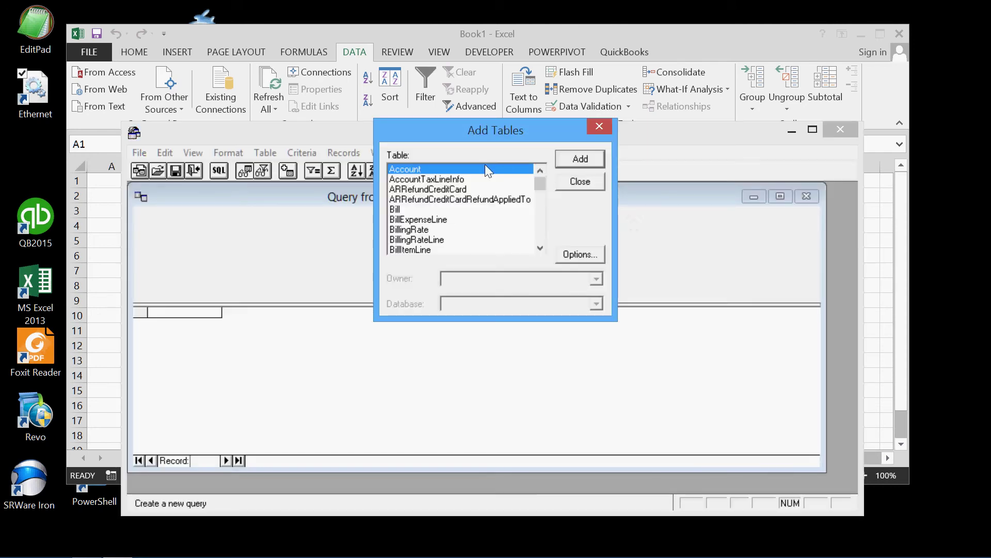
Add the Check table and the CheckExpenseLine table, then close the Add Tables dialog
drag(514, 129, 569, 94)
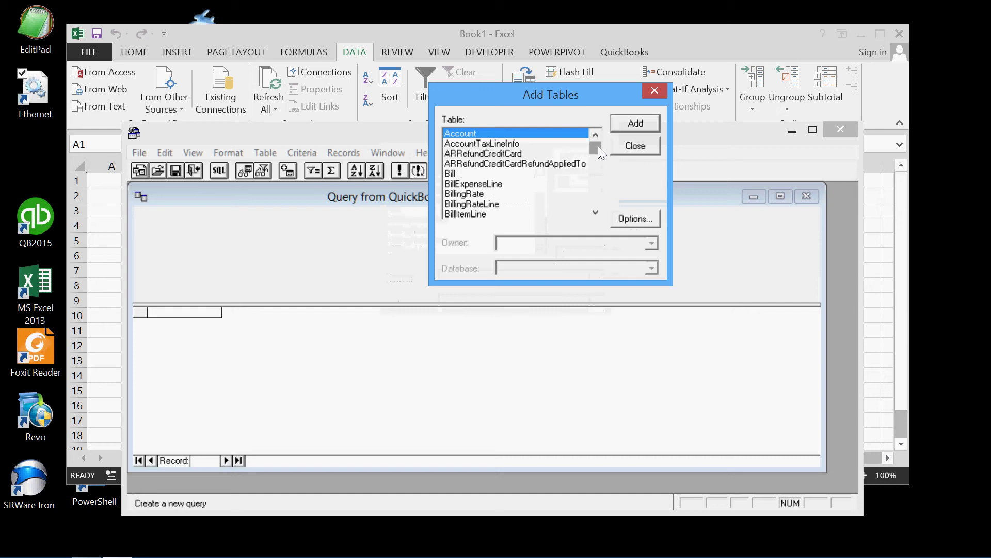
mouse_move(596, 147)
mouse_down()
mouse_move(593, 175)
mouse_move(593, 144)
mouse_up()
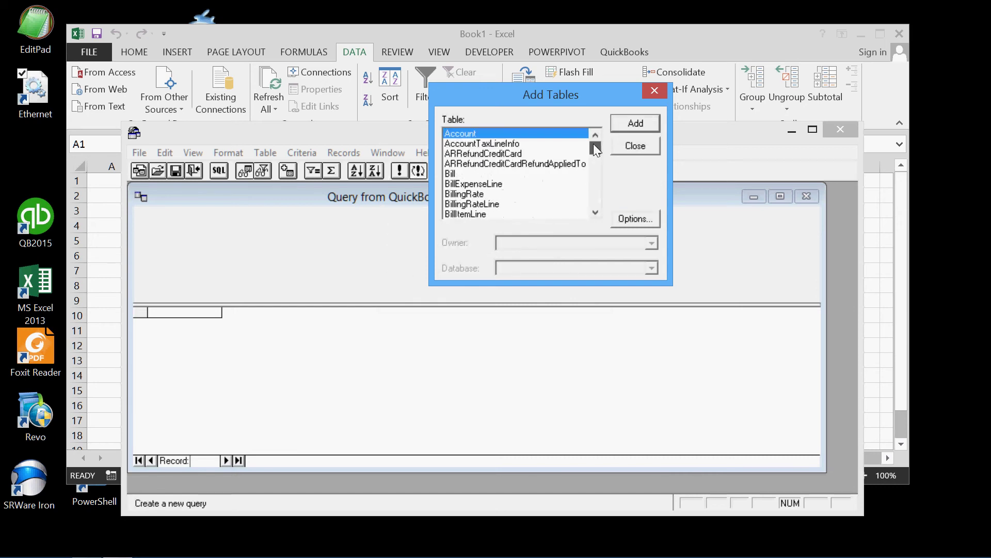
click(596, 178)
click(597, 178)
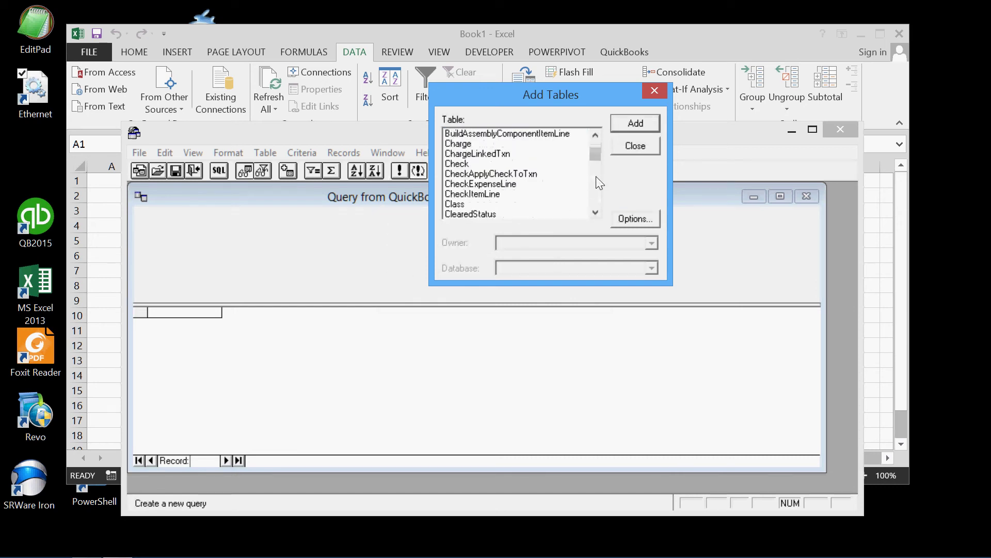
click(459, 164)
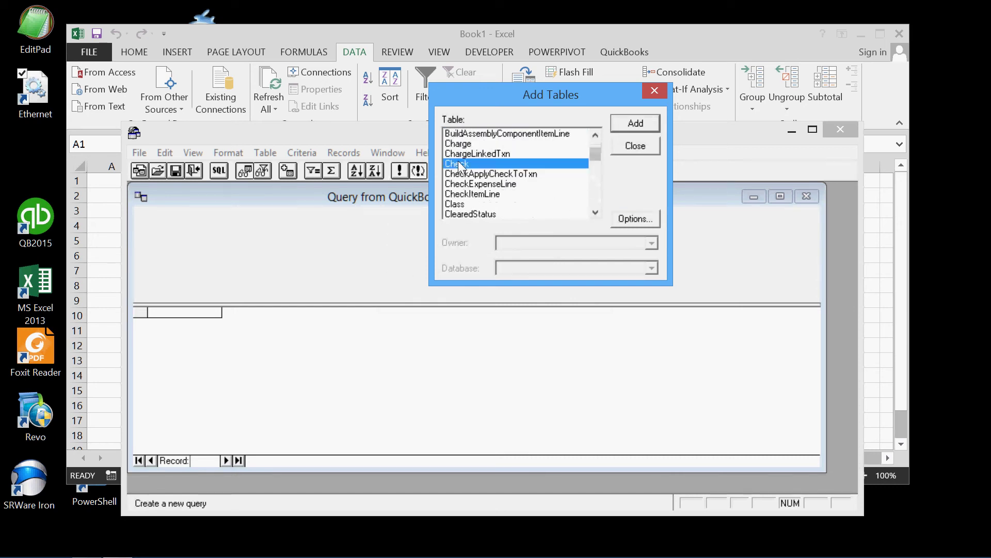
click(636, 124)
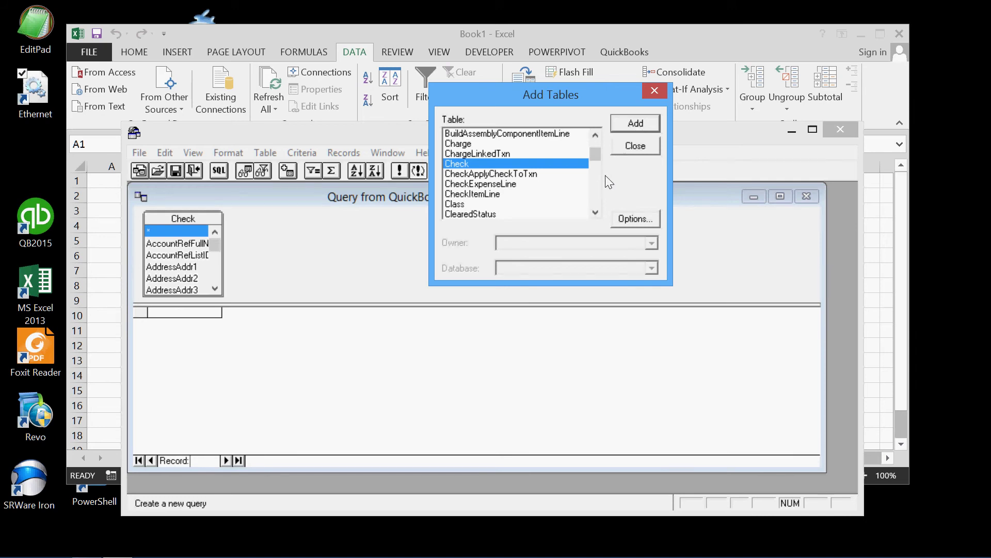
click(499, 184)
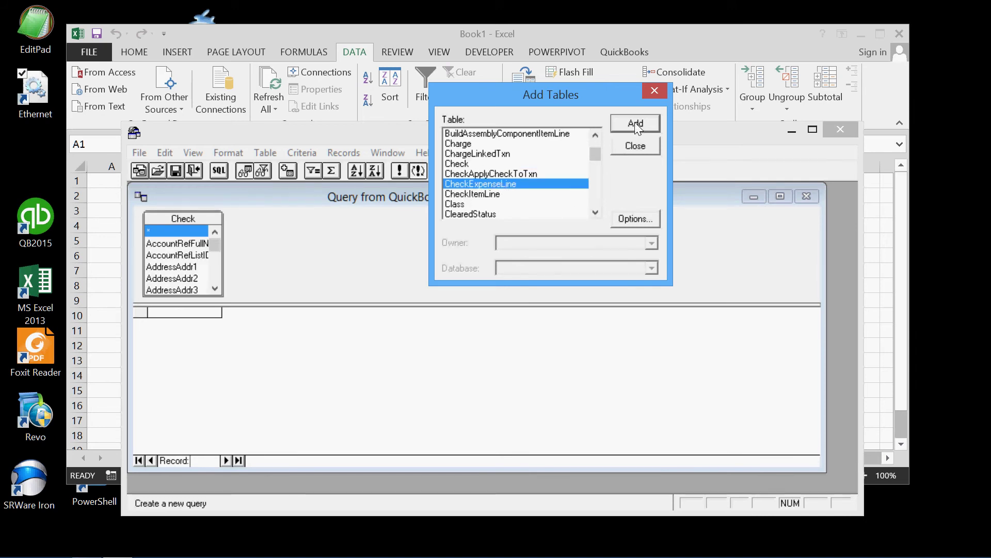
click(636, 127)
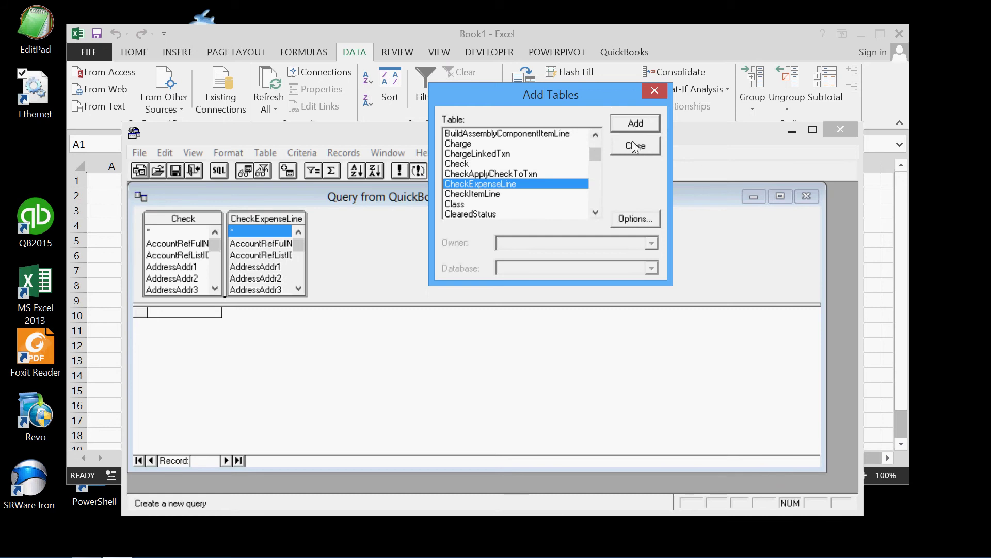
click(636, 147)
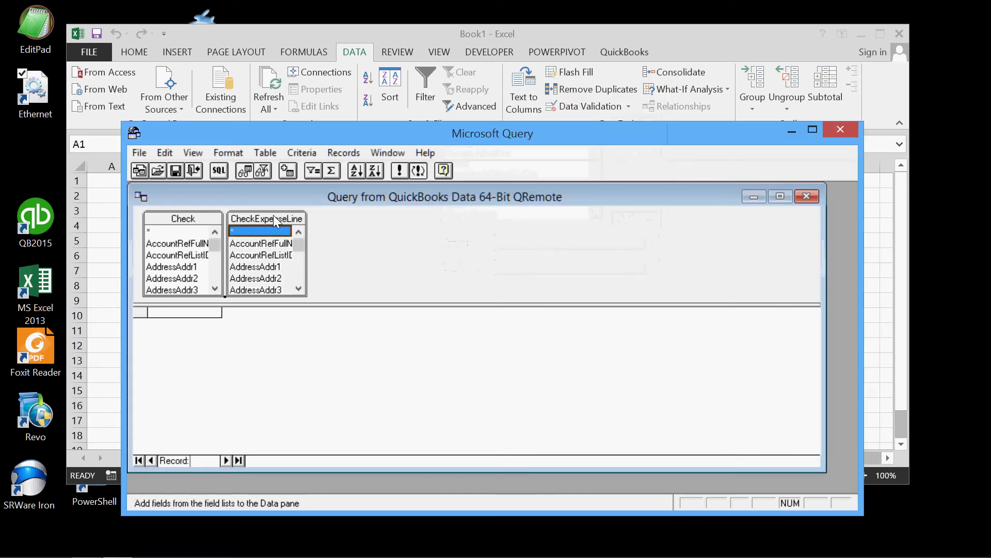
Place Check and CheckExpenseLine side by side on their TxnID join and widen CheckExpenseLine's field list
drag(273, 214, 476, 212)
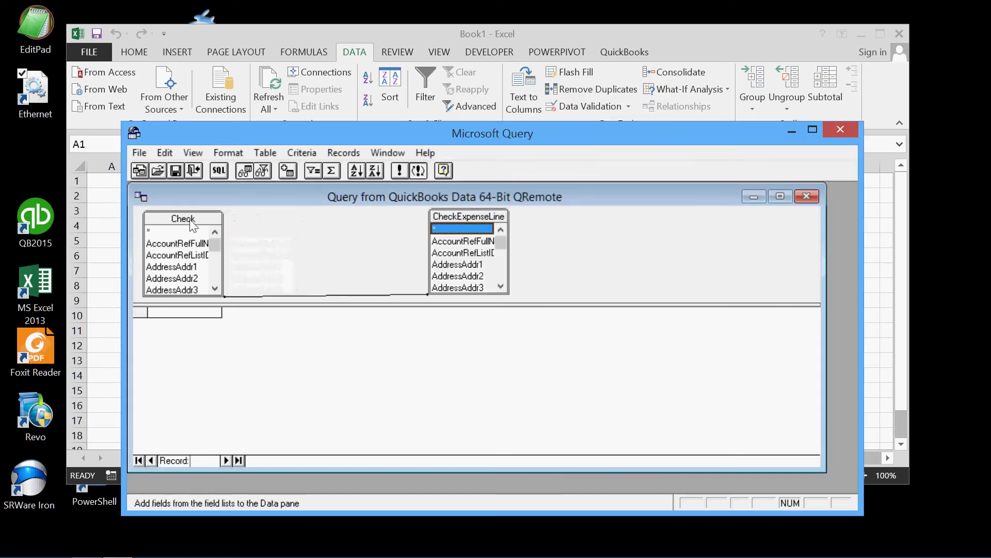
drag(190, 223, 311, 225)
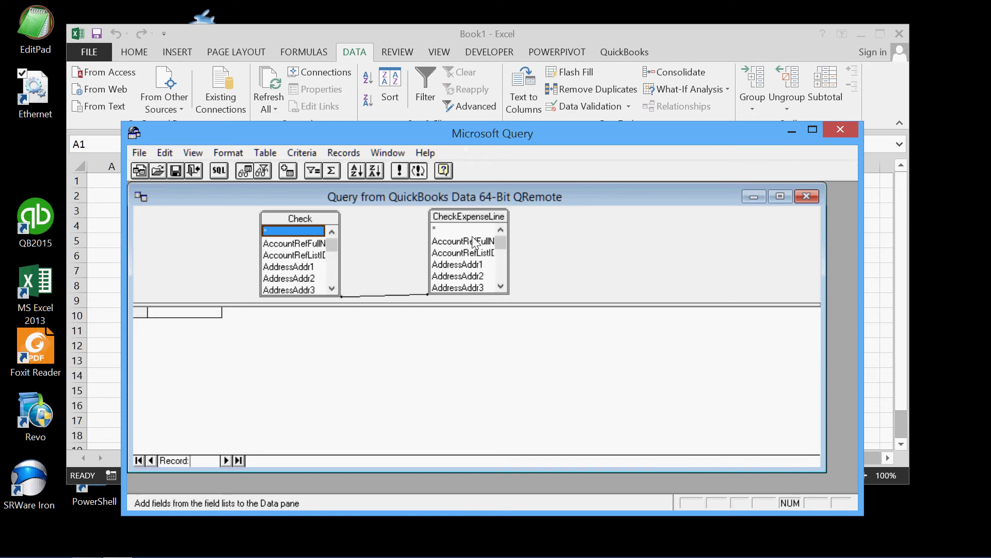
click(382, 295)
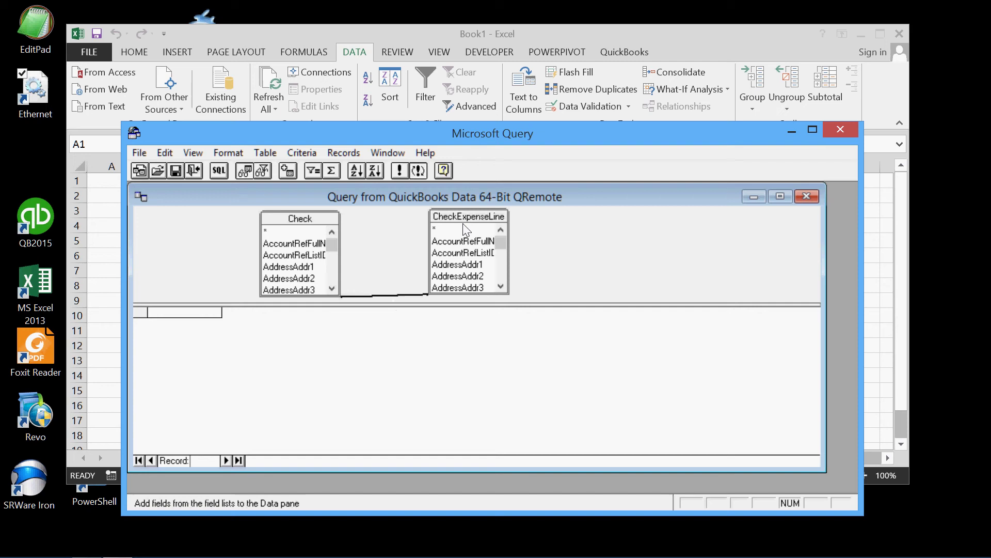
click(329, 243)
drag(331, 244, 370, 274)
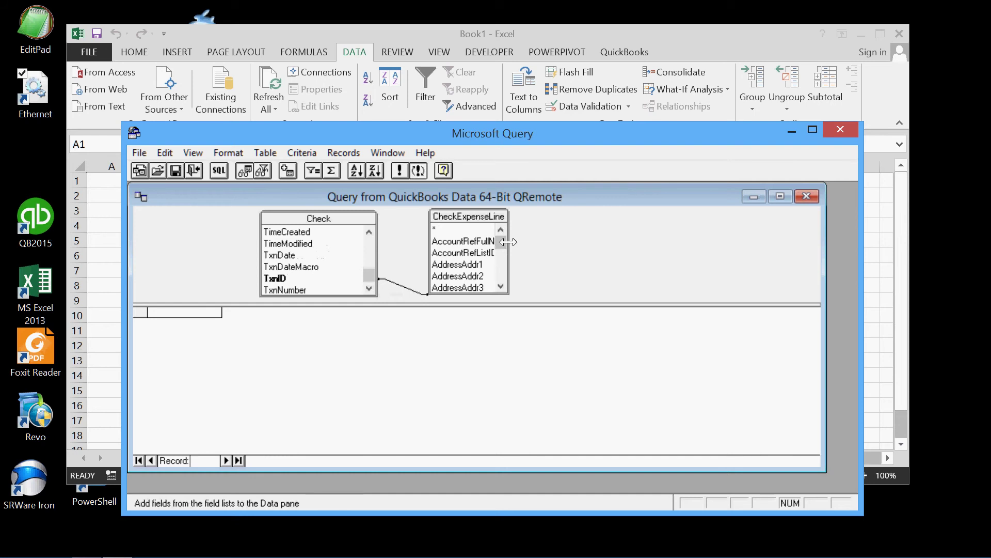
click(507, 259)
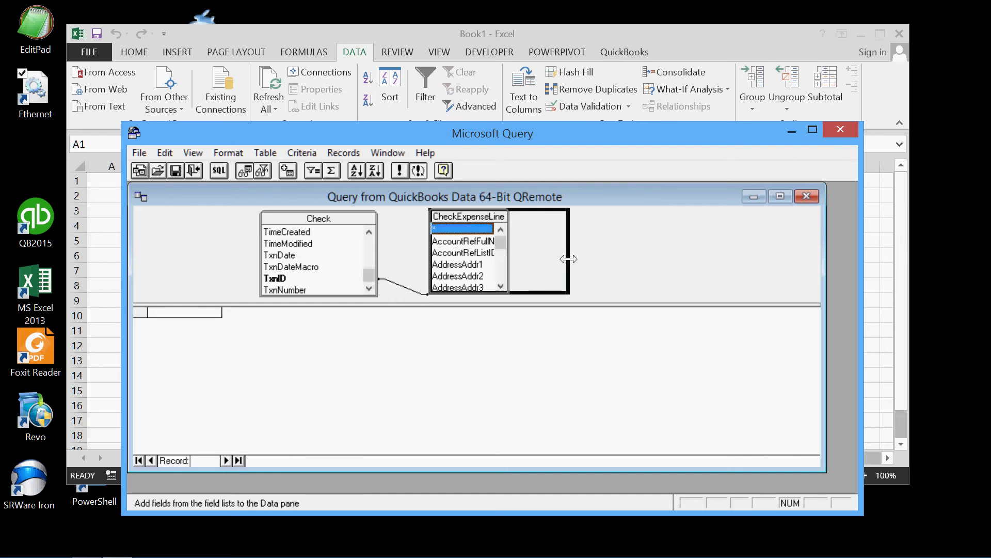
mouse_move(569, 259)
mouse_down()
mouse_move(567, 246)
mouse_move(564, 272)
mouse_up()
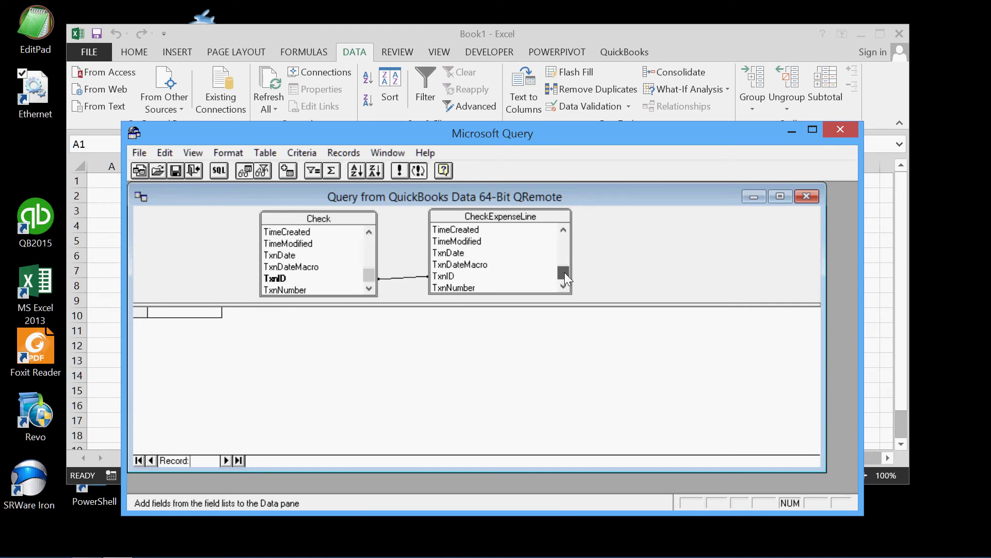
double_click(405, 278)
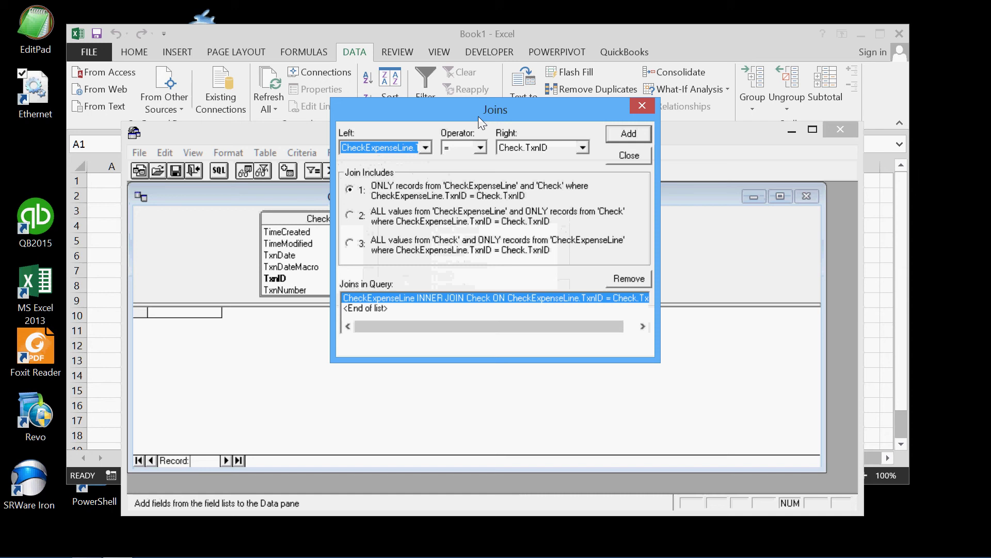
drag(485, 108, 675, 151)
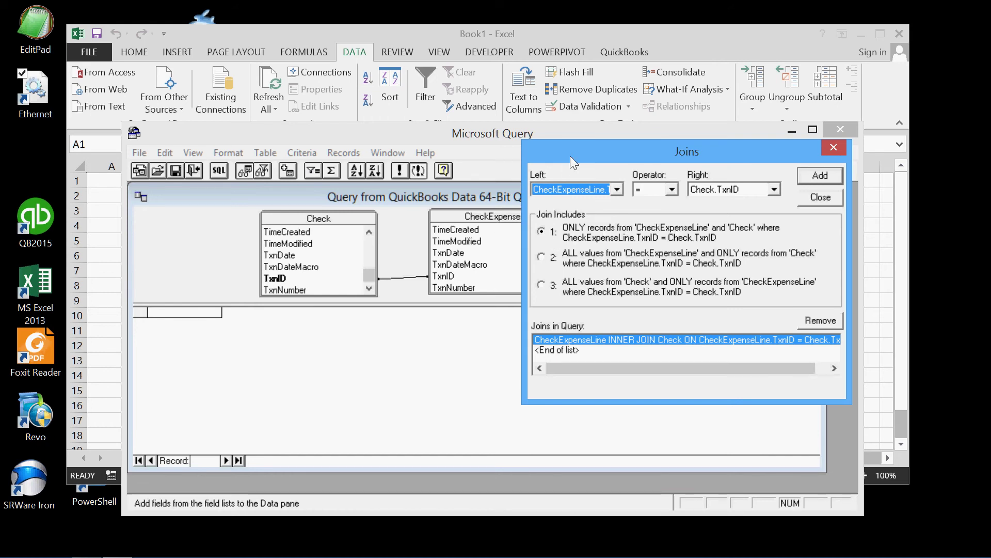
drag(581, 149, 629, 149)
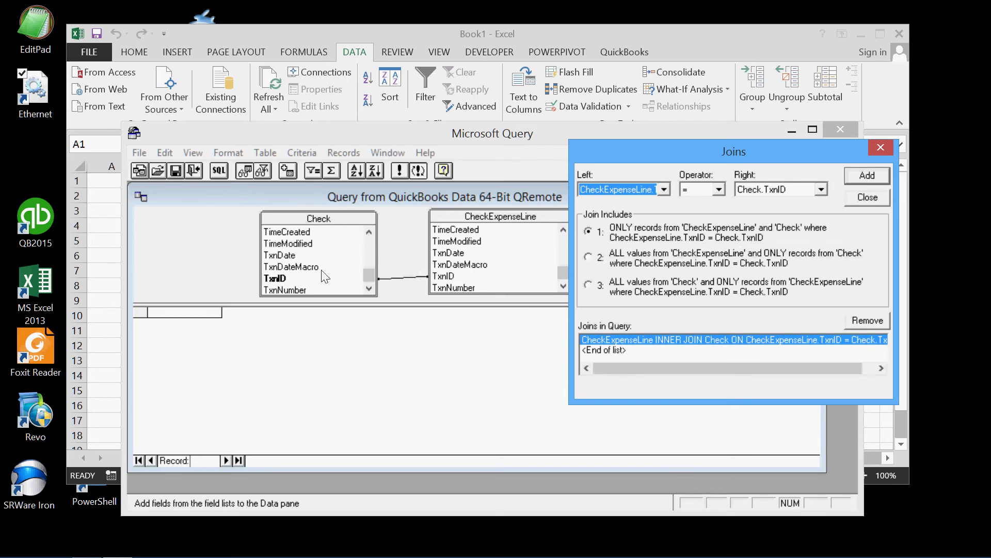
click(866, 90)
click(718, 153)
drag(698, 142, 646, 91)
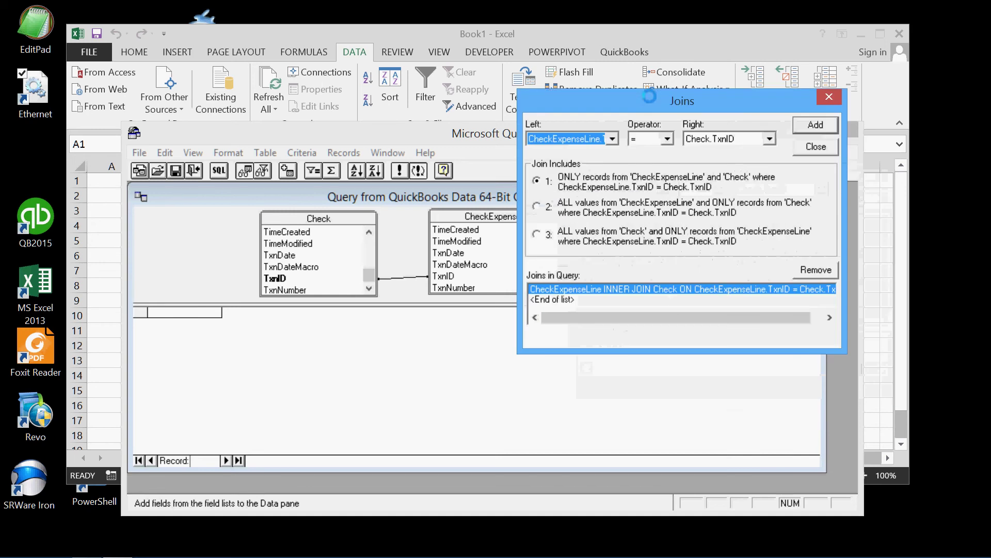
click(816, 148)
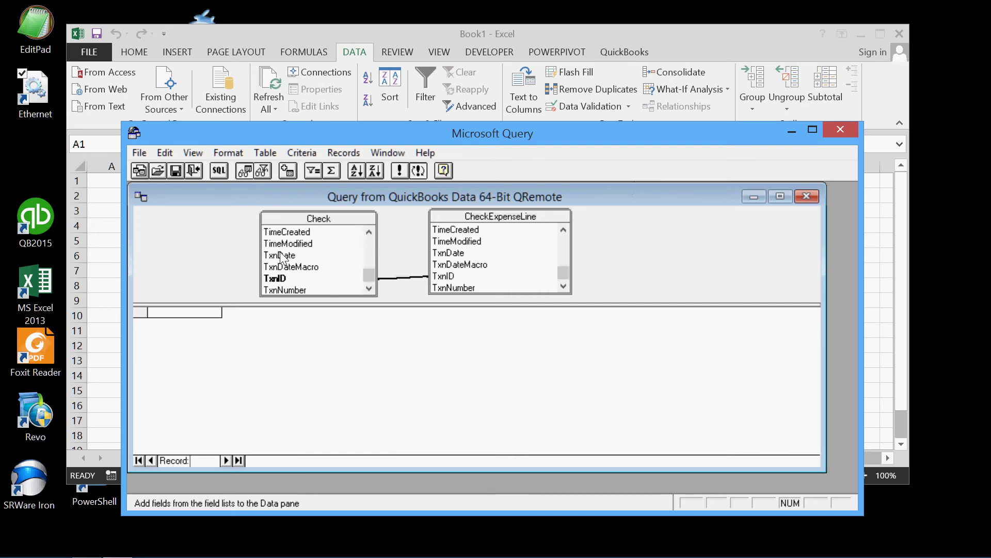
Add the Check fields TxnDate, RefNumber and PayeeEntityRefFullName as columns in the results grid
drag(281, 255, 194, 315)
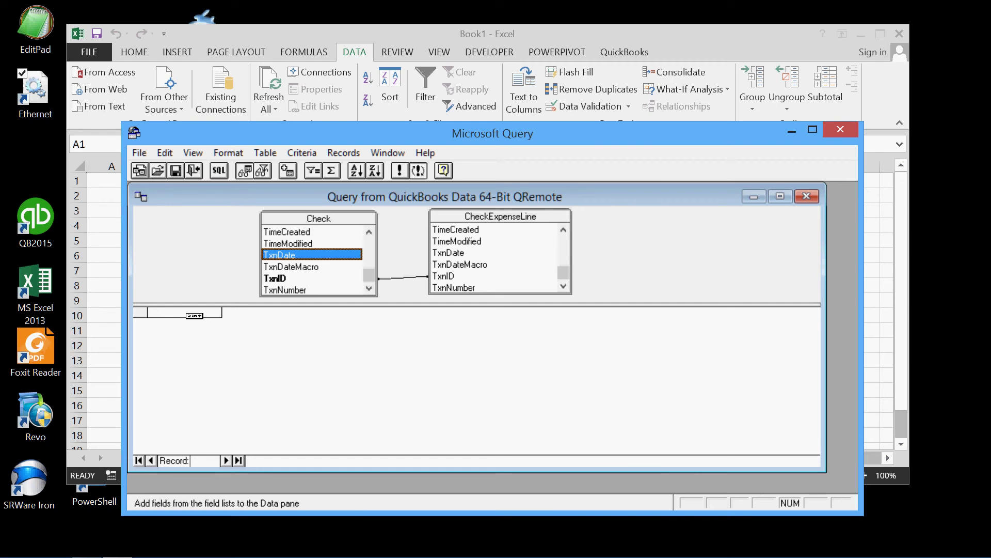
drag(195, 315, 134, 212)
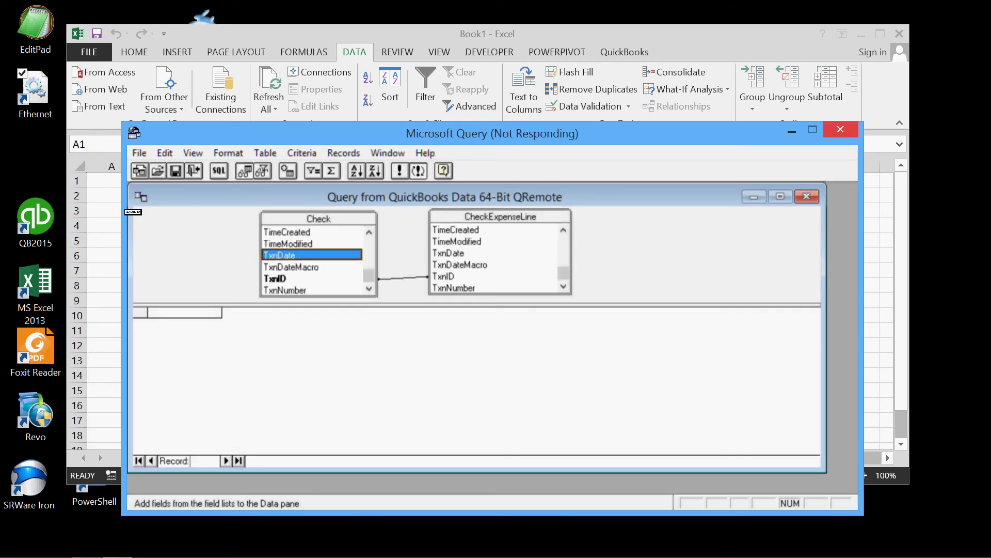
click(370, 232)
scroll(370, 231, up, 8)
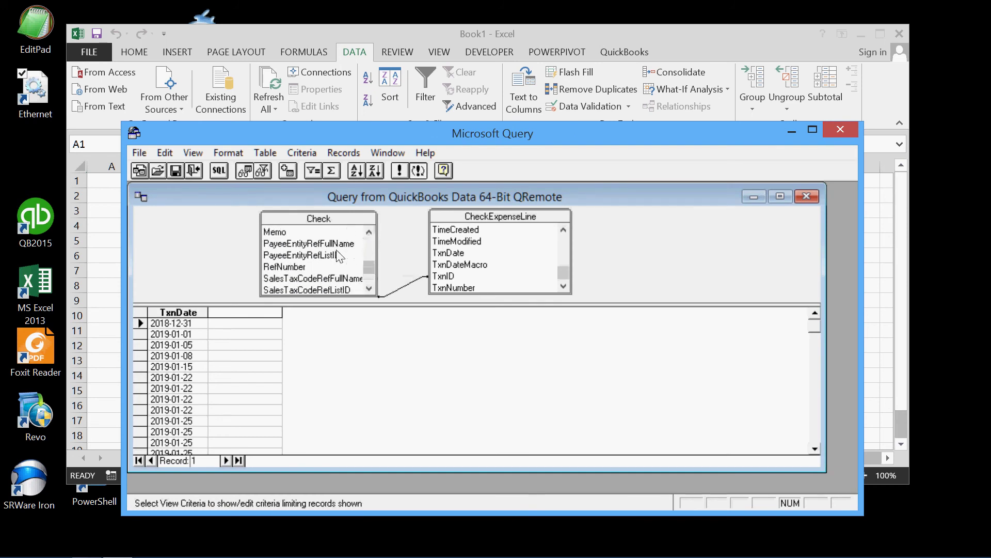
click(284, 268)
drag(284, 268, 244, 311)
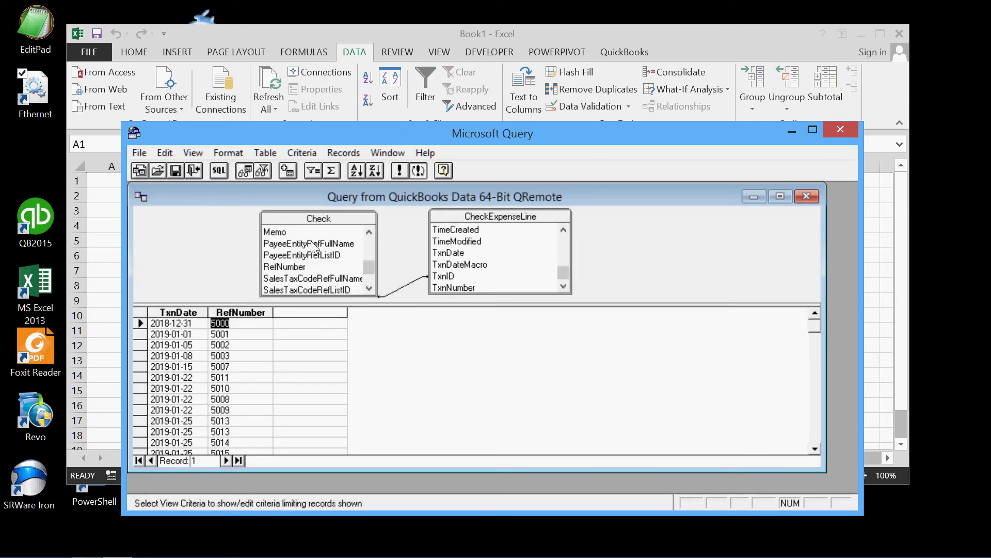
drag(310, 241, 312, 310)
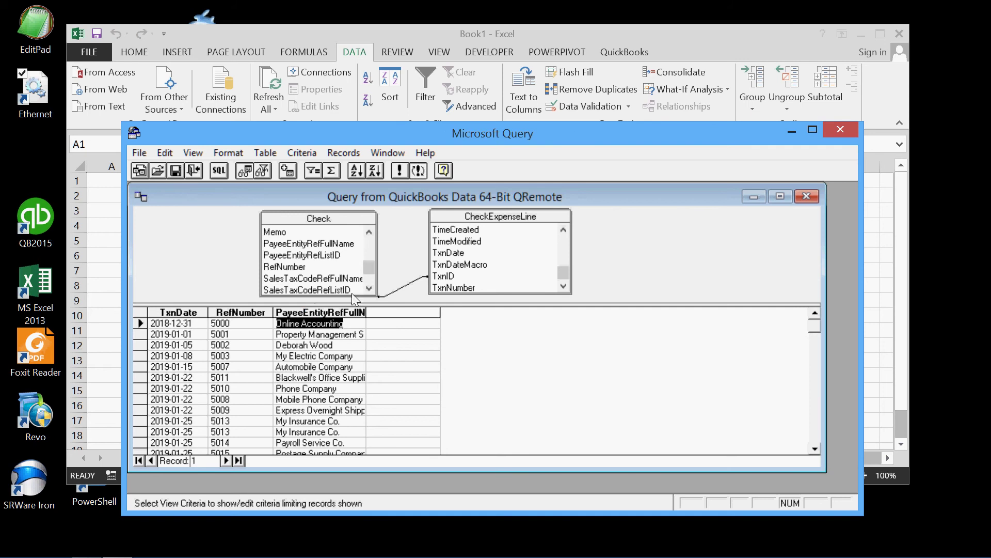
click(368, 266)
mouse_move(368, 264)
mouse_down()
mouse_move(368, 240)
mouse_move(367, 255)
mouse_up()
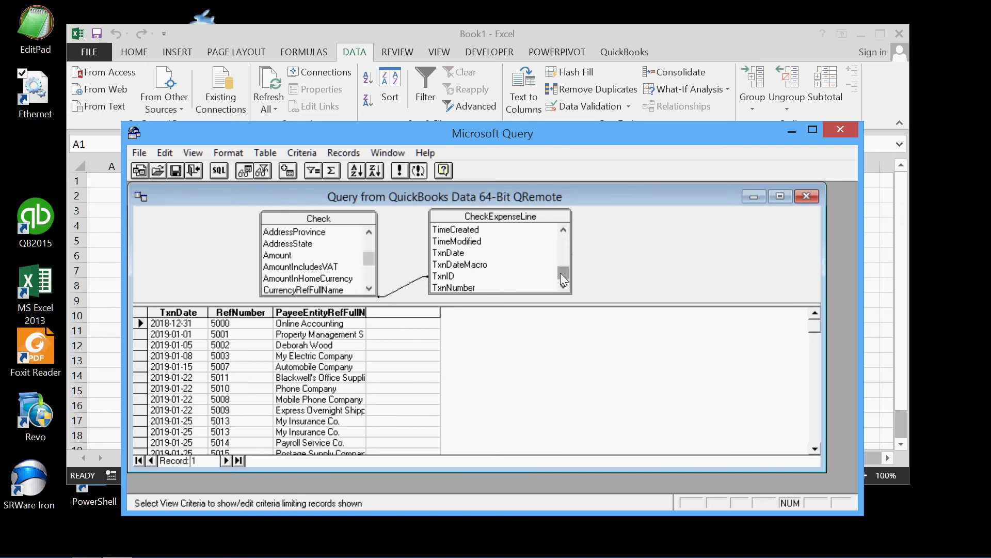
Widen the CheckExpenseLine table and add ExpenseLineAccountRefFullName and ExpenseLineAmount as result columns
drag(562, 272, 563, 253)
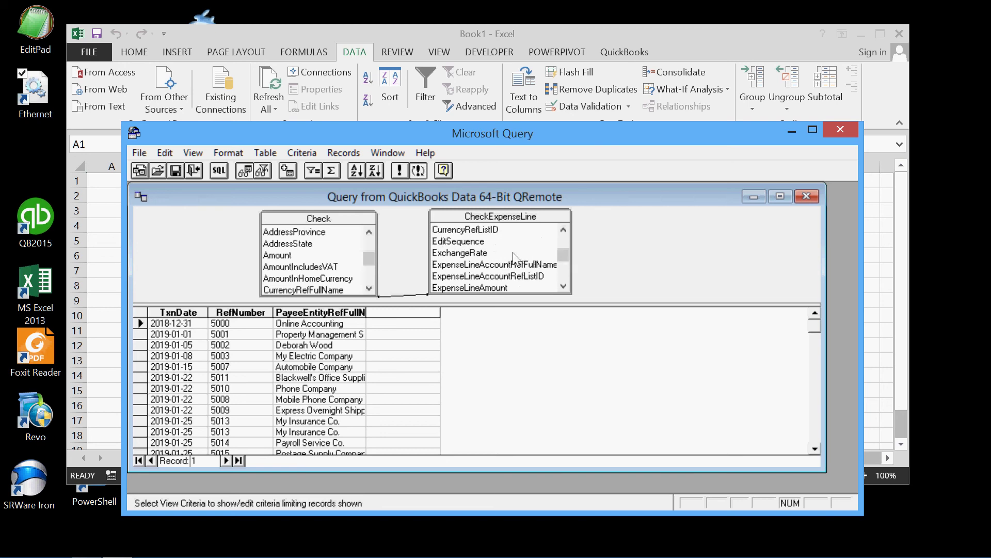
click(564, 285)
click(563, 285)
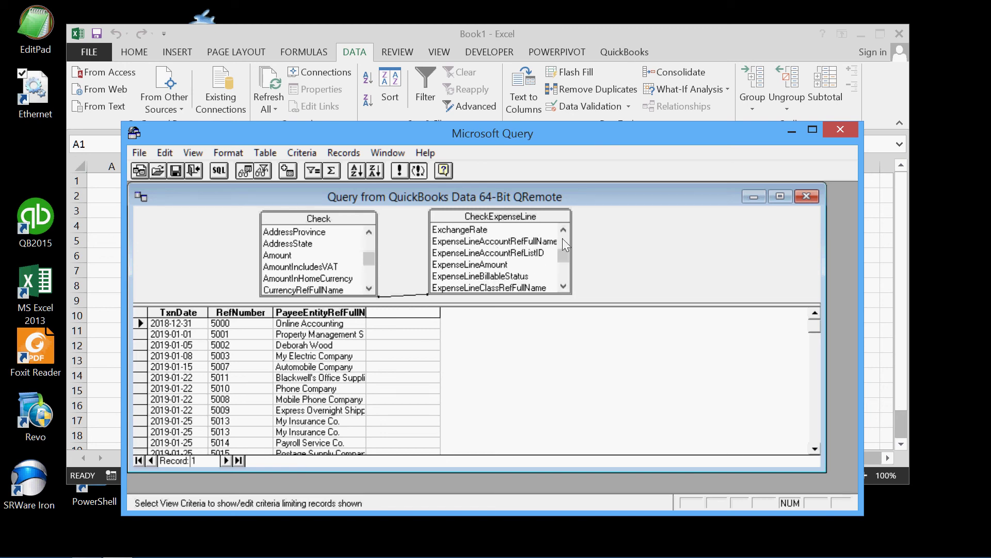
drag(572, 238, 594, 241)
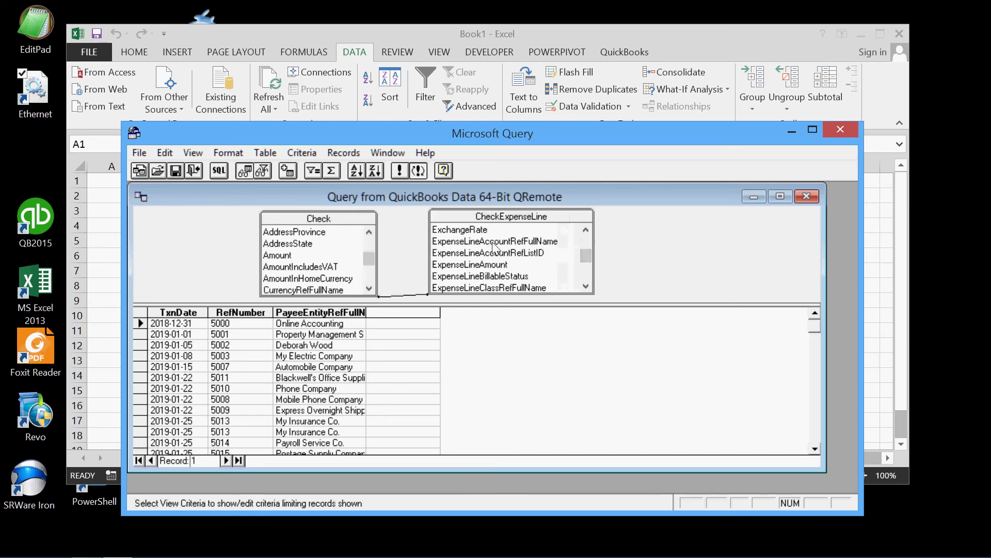
drag(494, 247, 408, 311)
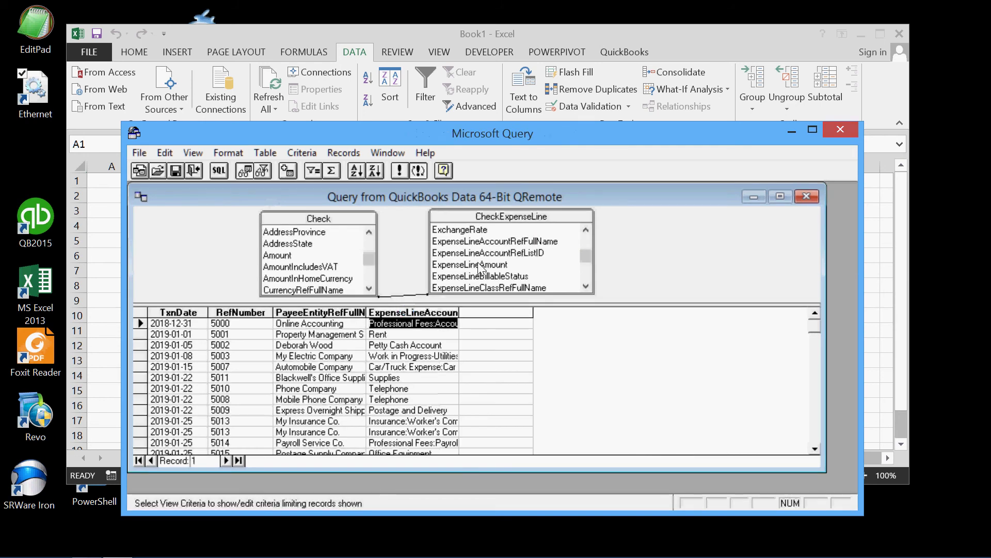
drag(470, 269, 489, 311)
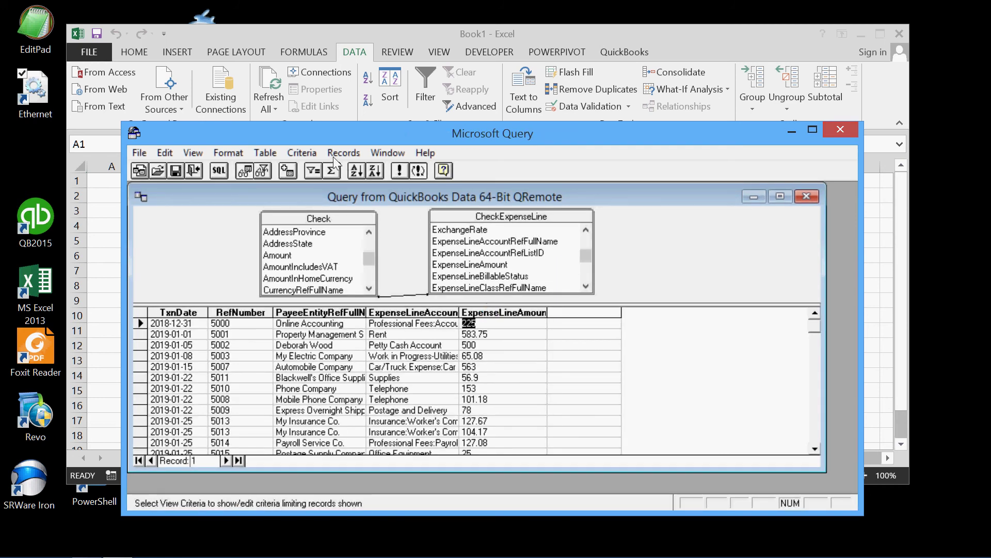
Return the query data to Excel as a table starting at =$A$1 on Sheet1
click(139, 154)
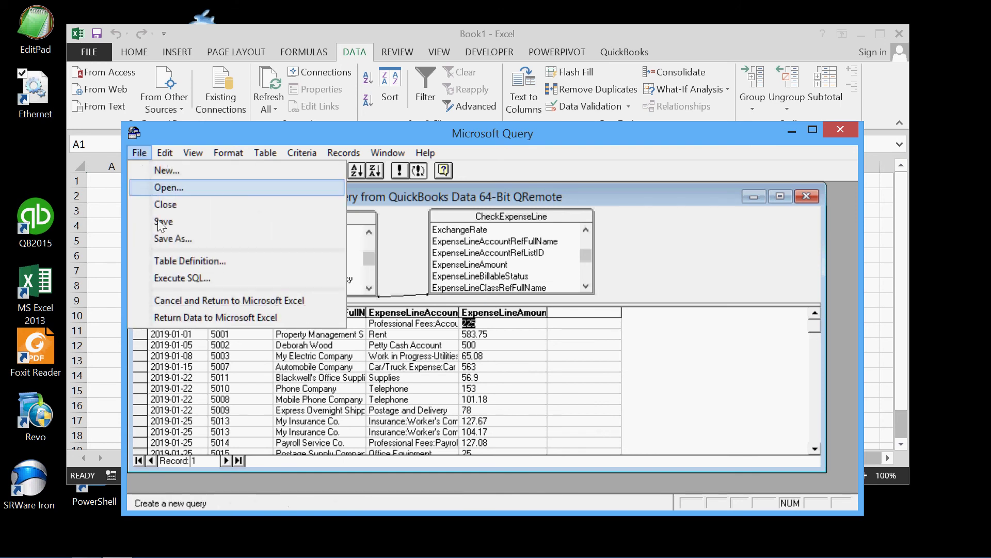
click(247, 317)
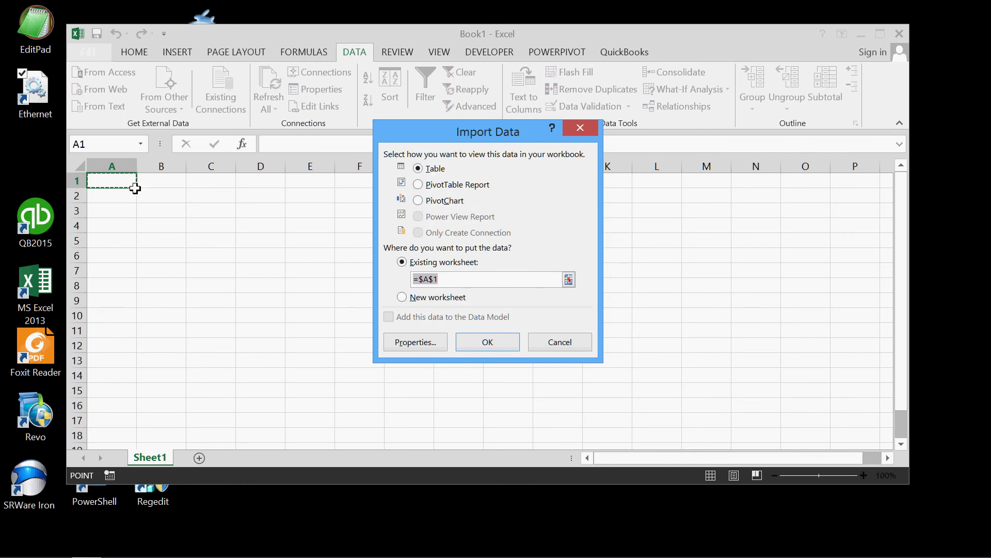
click(495, 343)
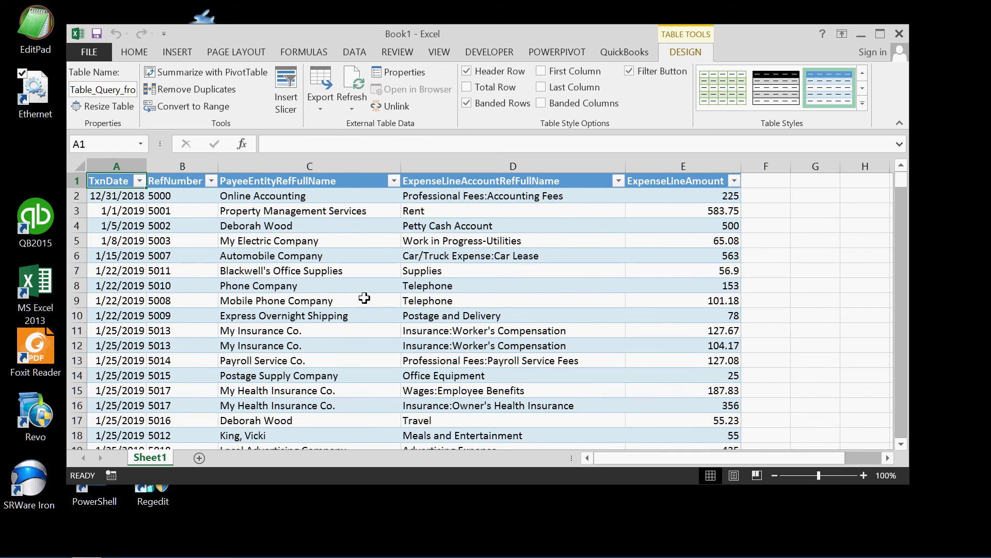
Filter the PayeeEntityRefFullName column to only My Insurance Co., leaving 39 of 296 records
click(394, 181)
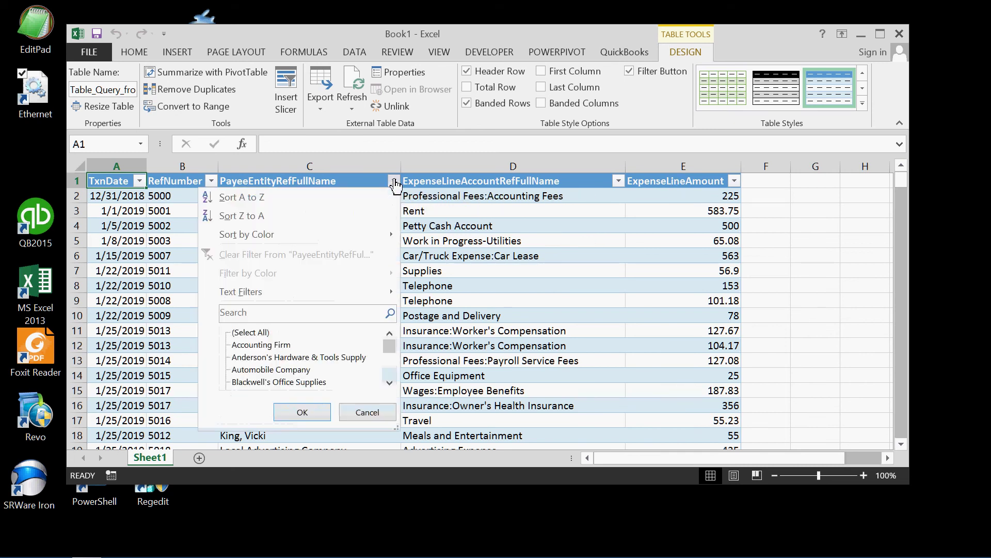
click(250, 333)
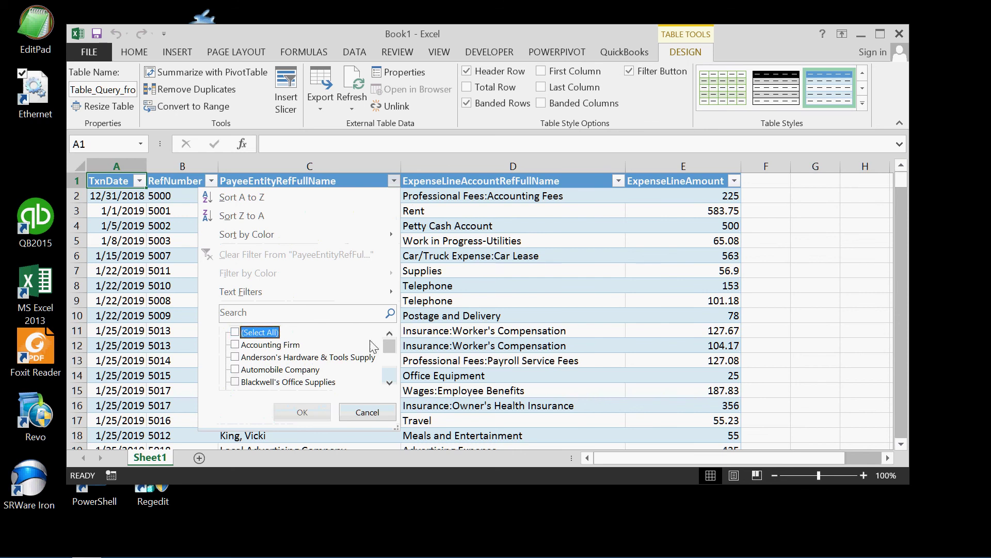
drag(389, 347, 389, 363)
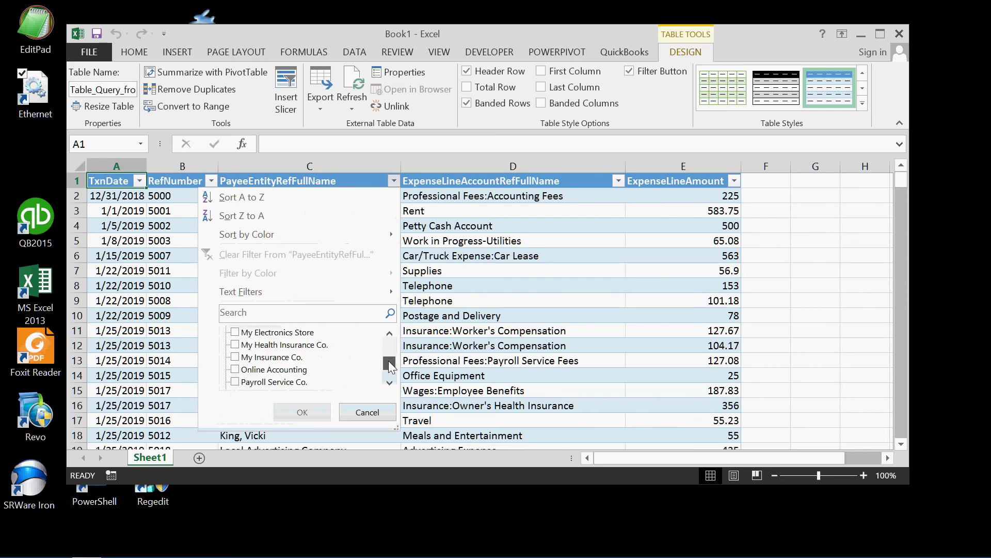
click(259, 362)
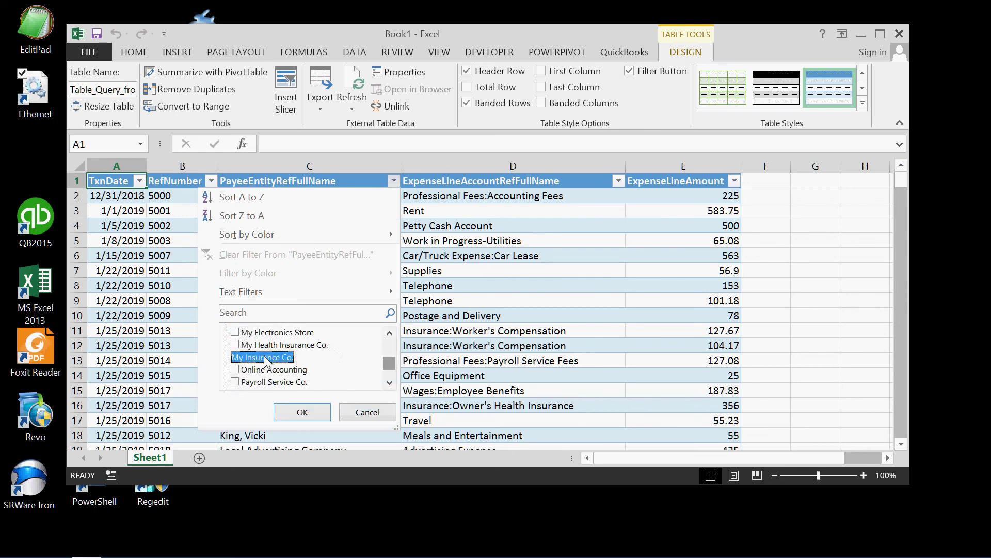
click(305, 412)
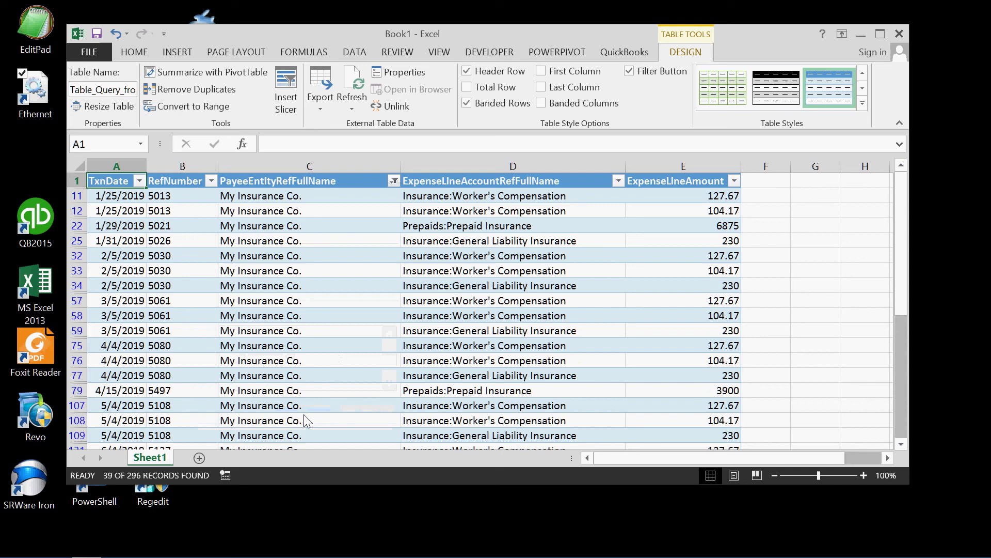
click(138, 180)
Sort the filtered rows by TxnDate oldest to newest and switch to QuickBooks check 5080
click(98, 197)
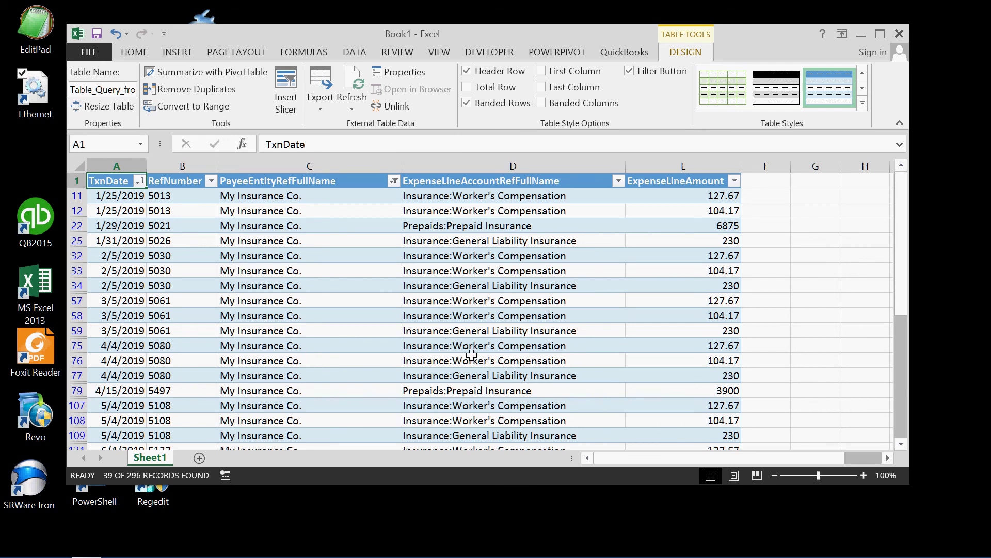
click(481, 8)
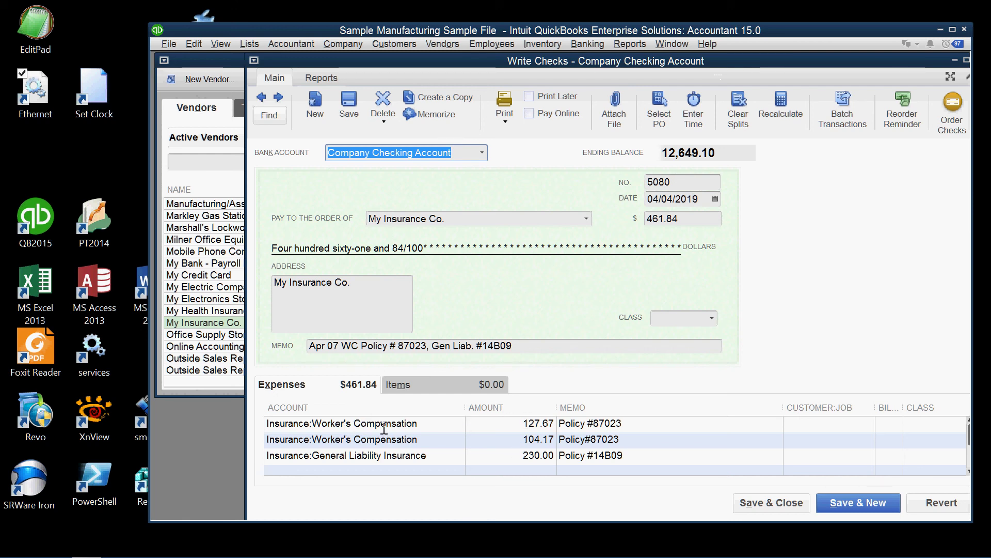
key(super)
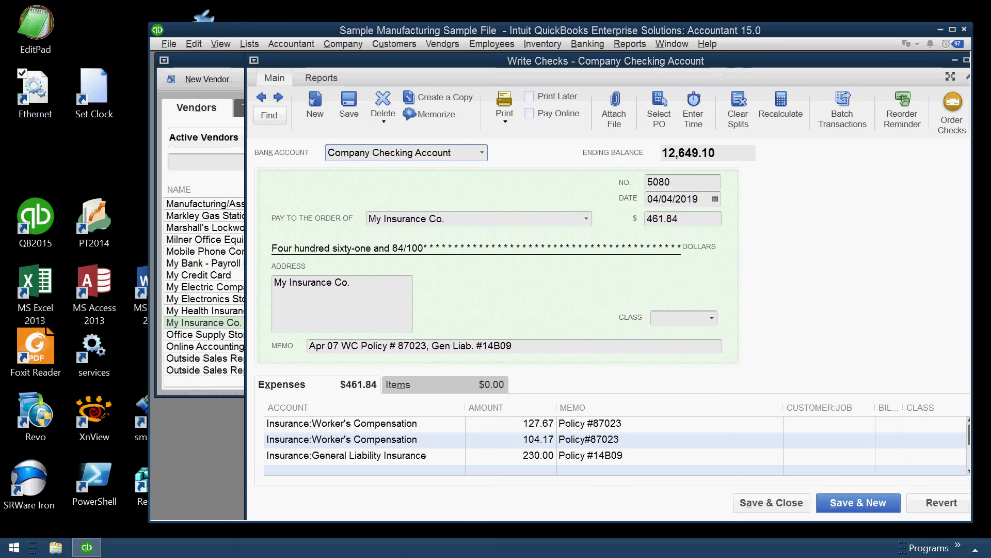
key(alt+Tab)
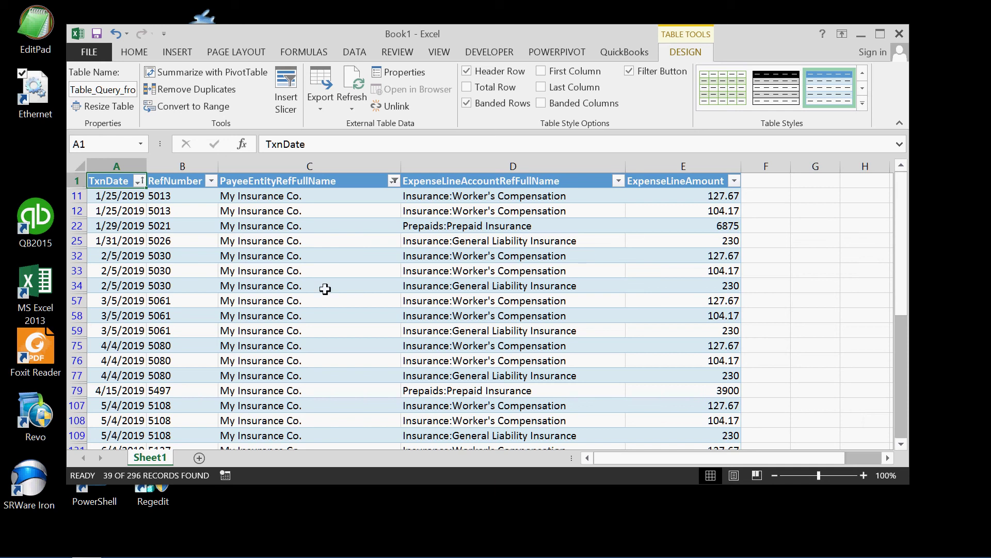
key(alt+Tab)
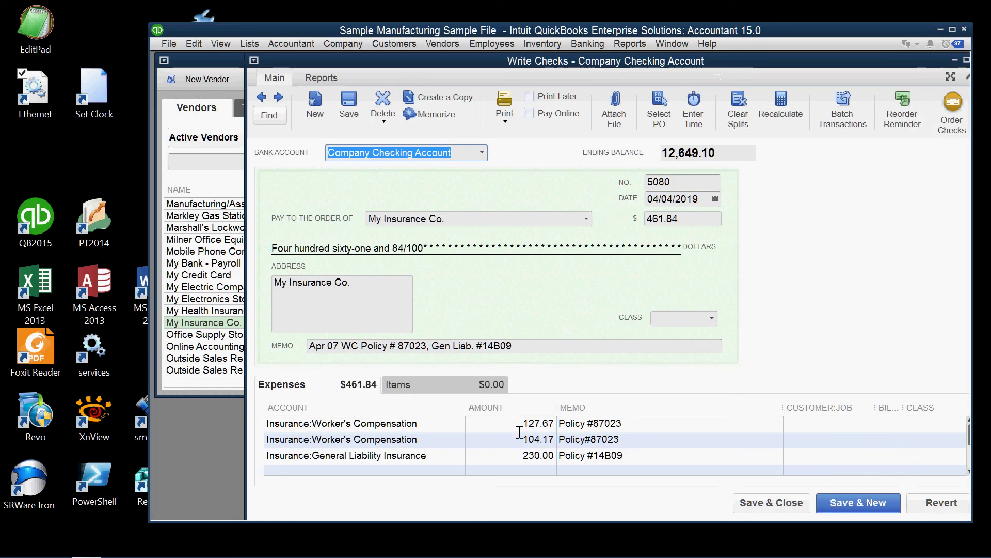
key(alt+Tab)
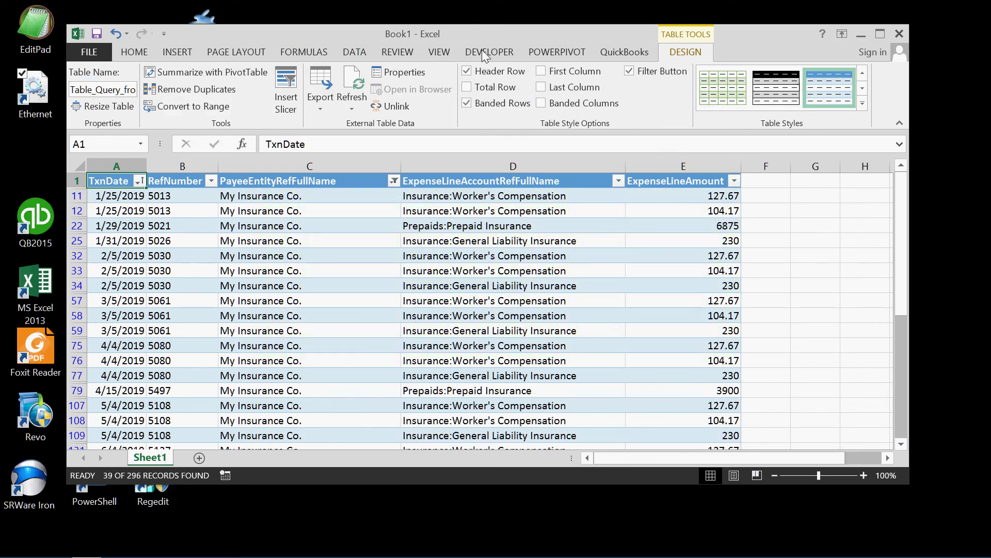
key(alt+Tab)
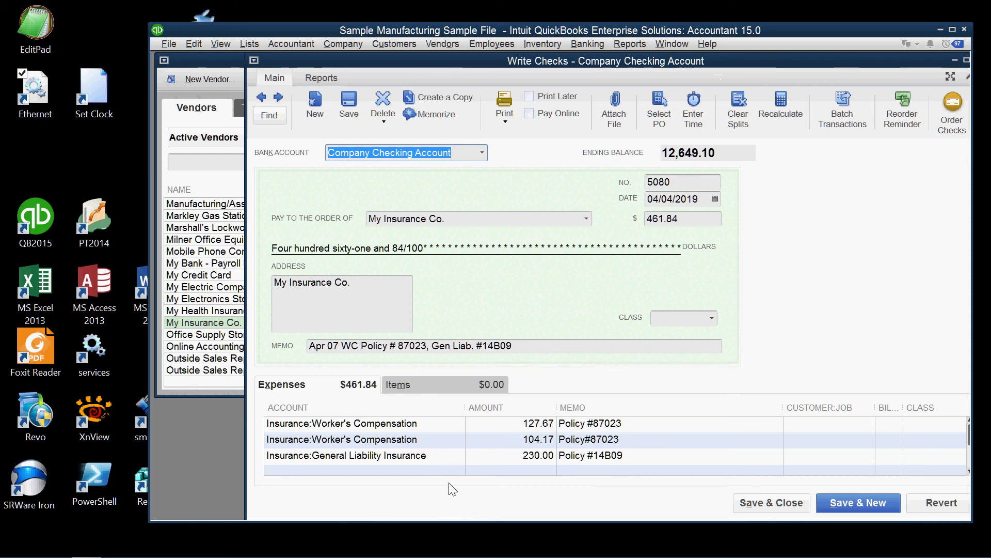
click(87, 547)
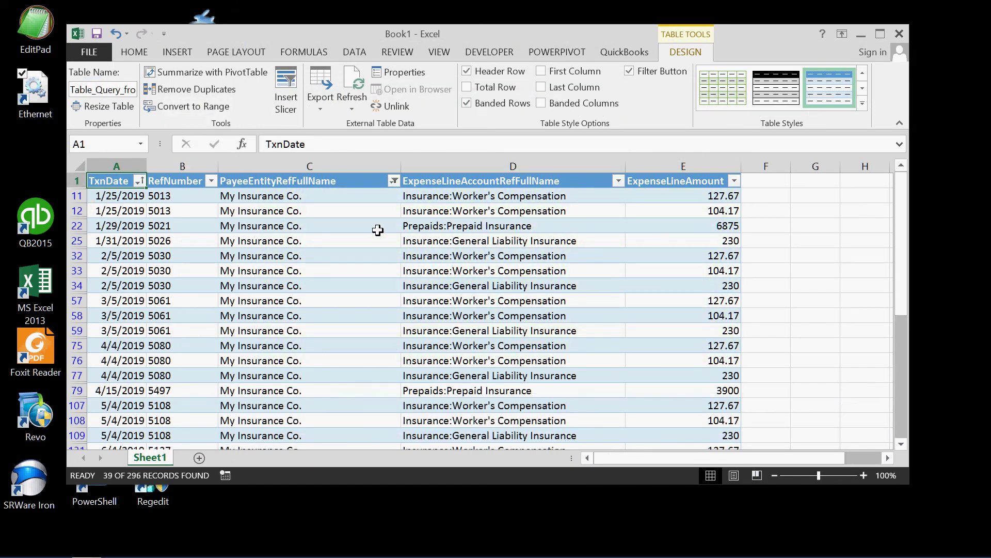
click(533, 7)
key(alt+Tab)
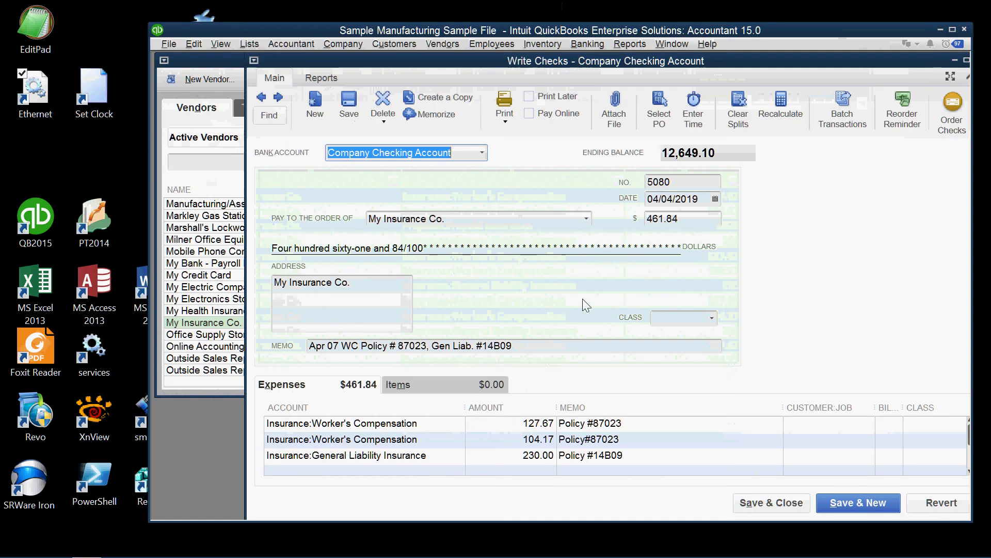
Close the Write Checks window and the Vendor Center in QuickBooks
double_click(888, 60)
click(903, 64)
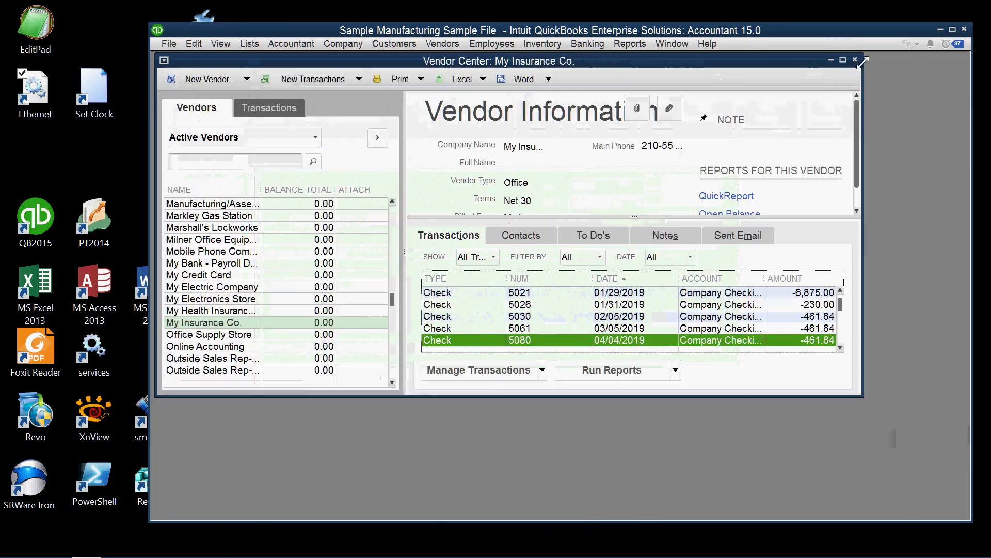
click(856, 60)
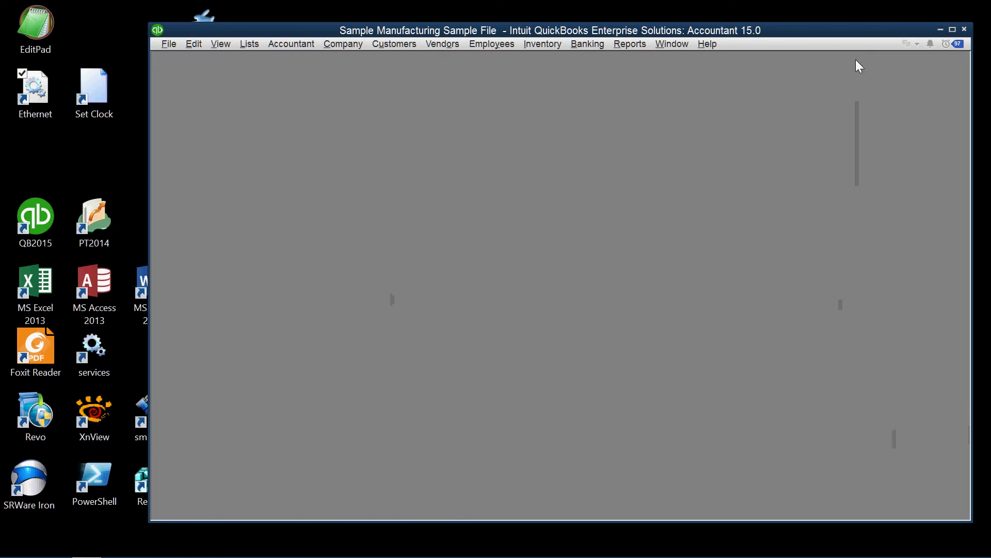
Open the Banking Check Detail report for this month to date
click(627, 43)
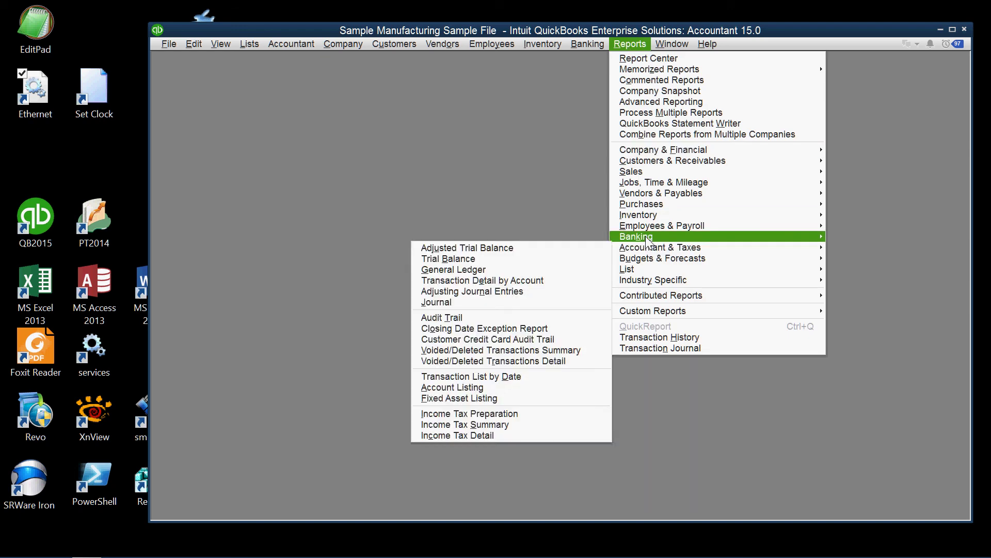
mouse_move(647, 239)
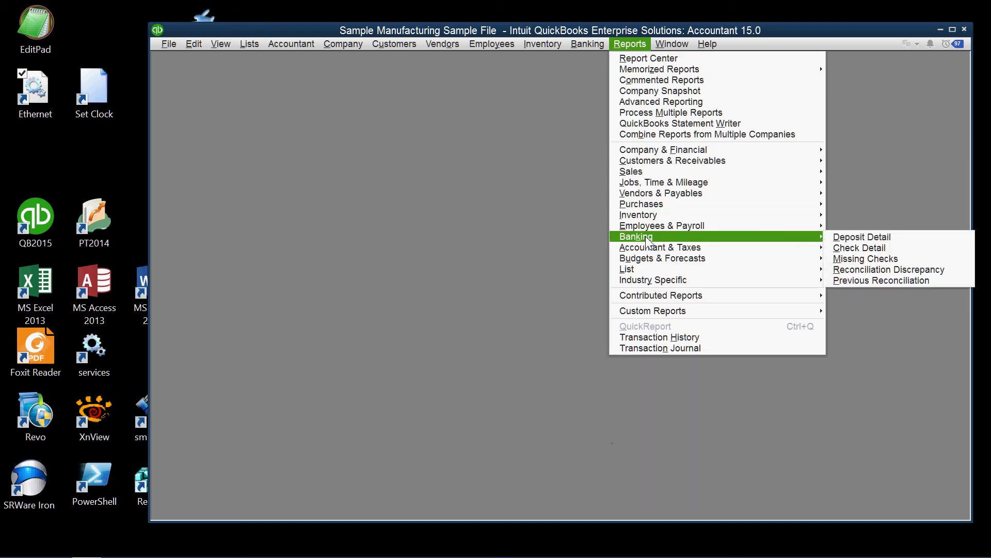
click(850, 248)
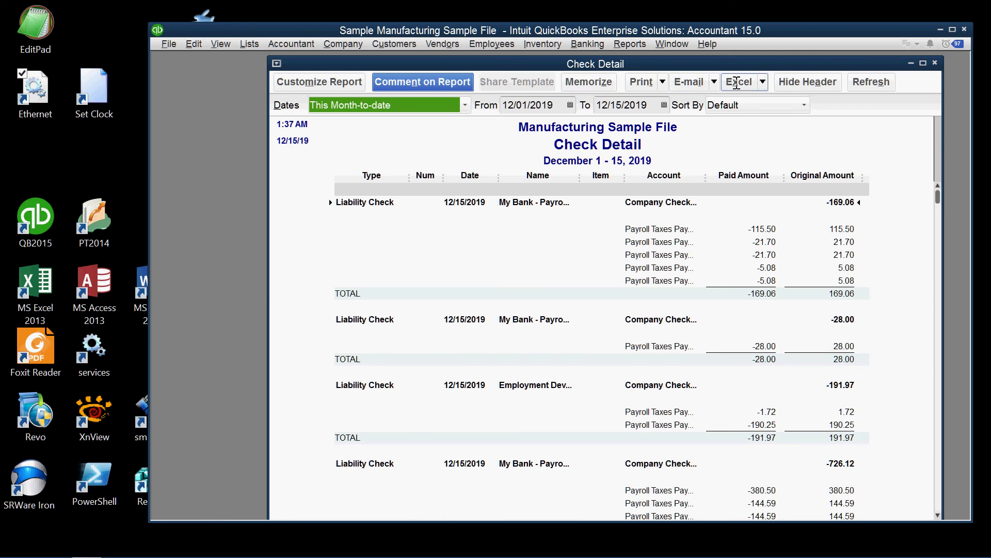
click(762, 82)
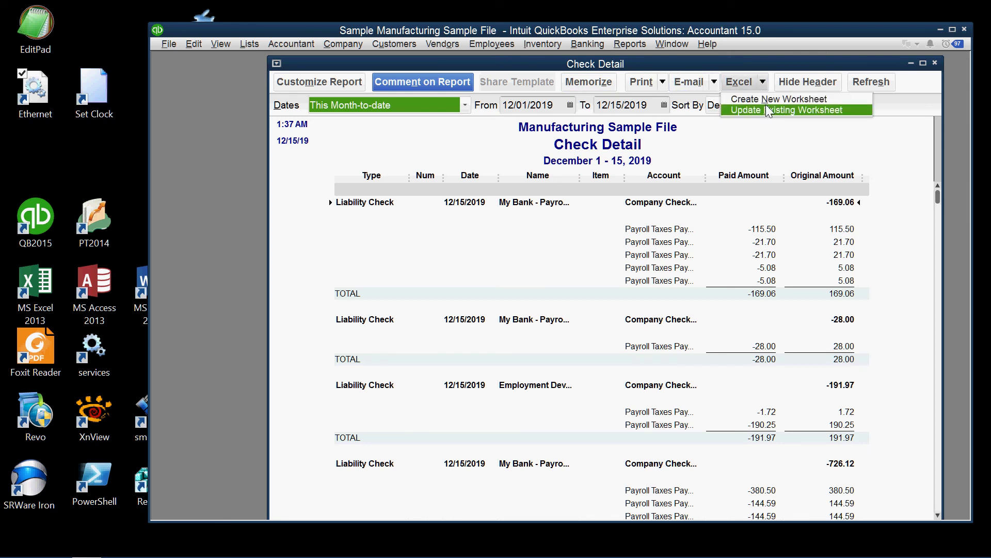
Dismiss the Excel export choices and review the December 1–15, 2019 Check Detail report
click(758, 83)
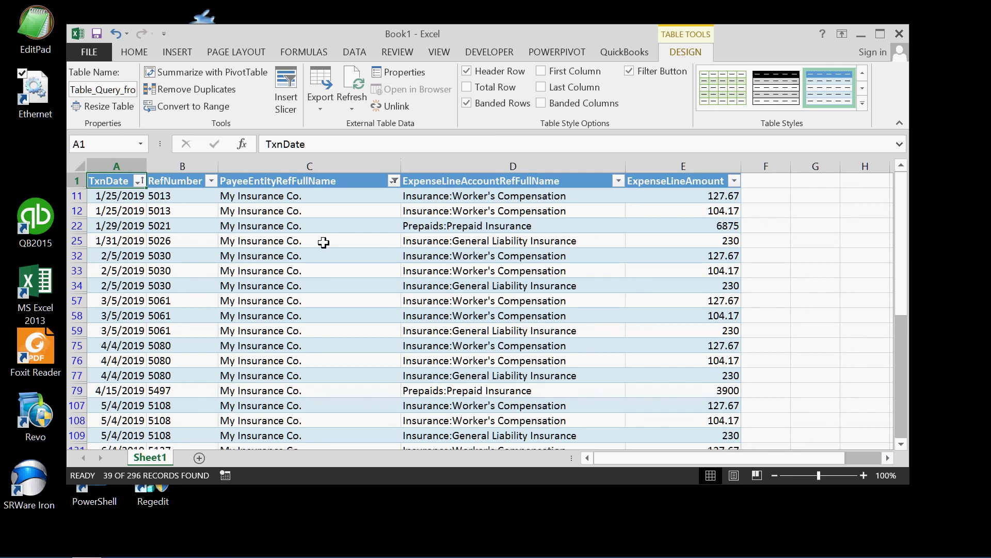
click(352, 83)
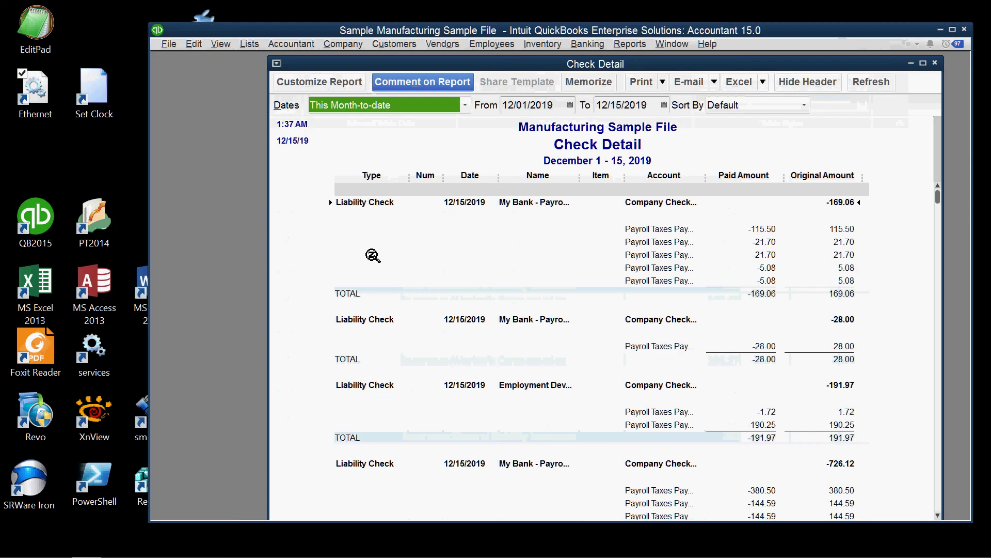
Close the report and QuickBooks, then enable the Ethernet adapter in Network Connections
click(935, 62)
key(alt+F4)
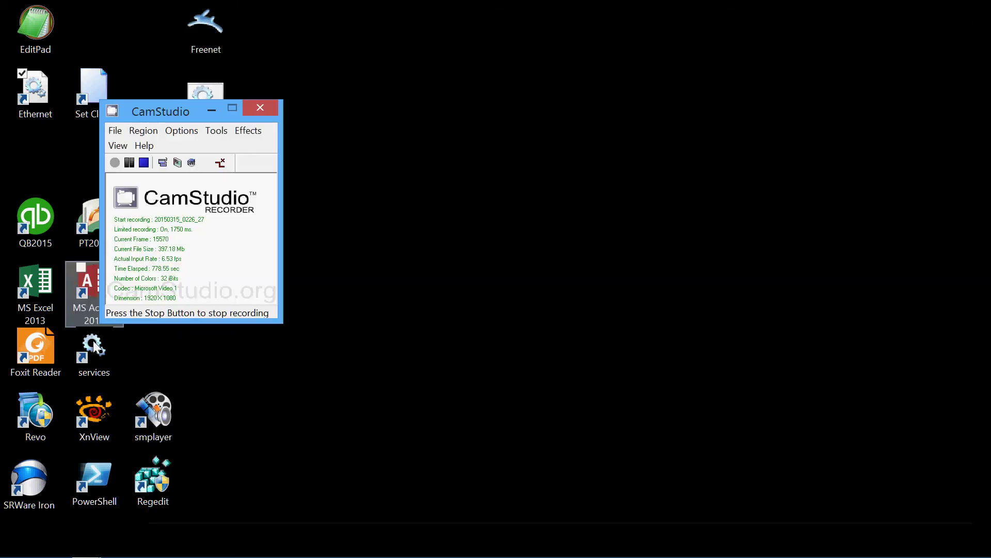
click(36, 94)
double_click(35, 95)
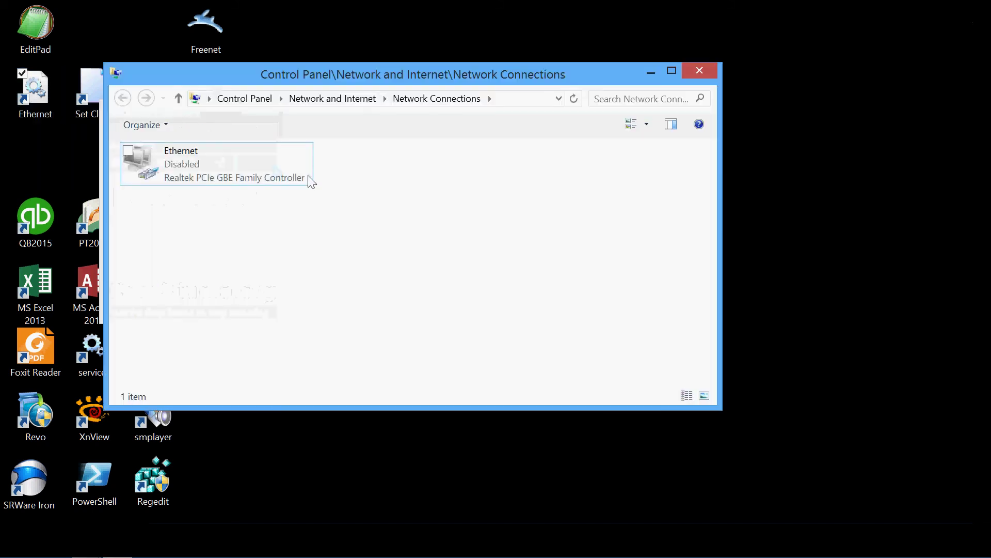
right_click(181, 151)
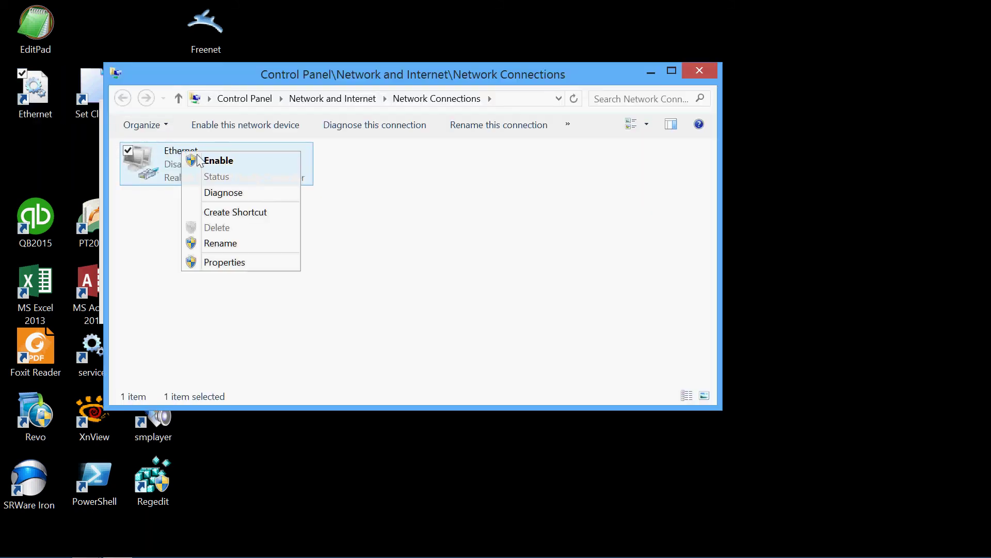
click(227, 159)
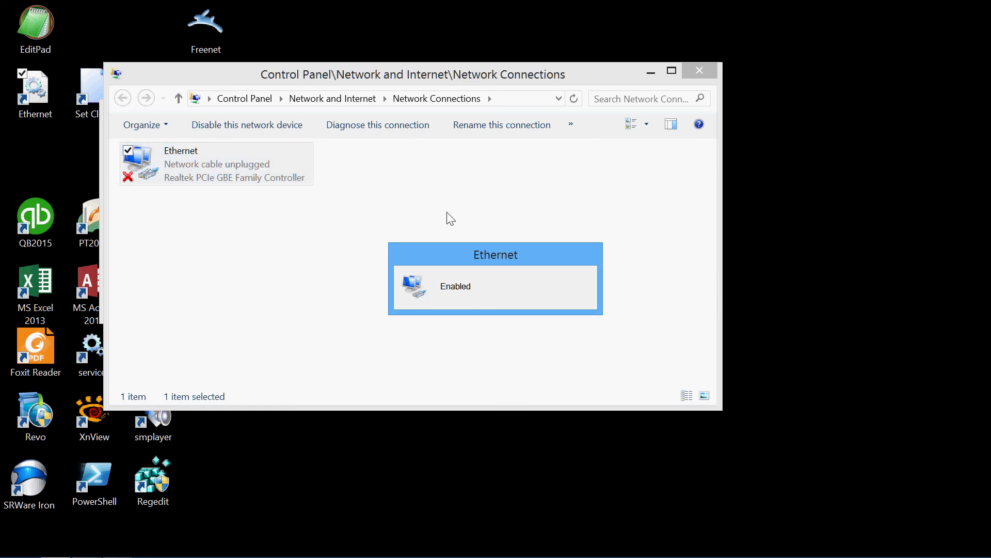
click(699, 68)
Launch SRWare Iron and open qodbc.com's Technical Reference > Data Layouts for the United States version
double_click(34, 479)
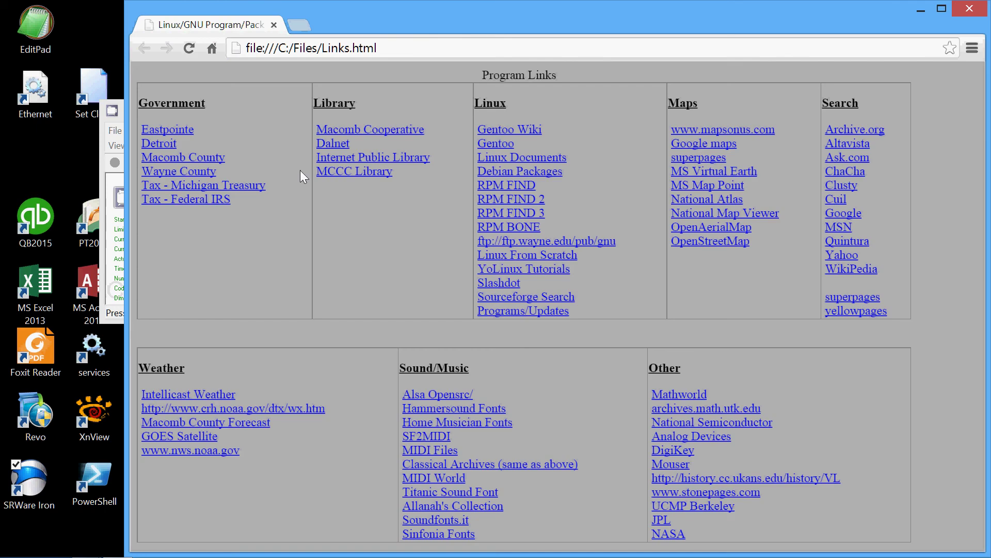
key(ctrl+l)
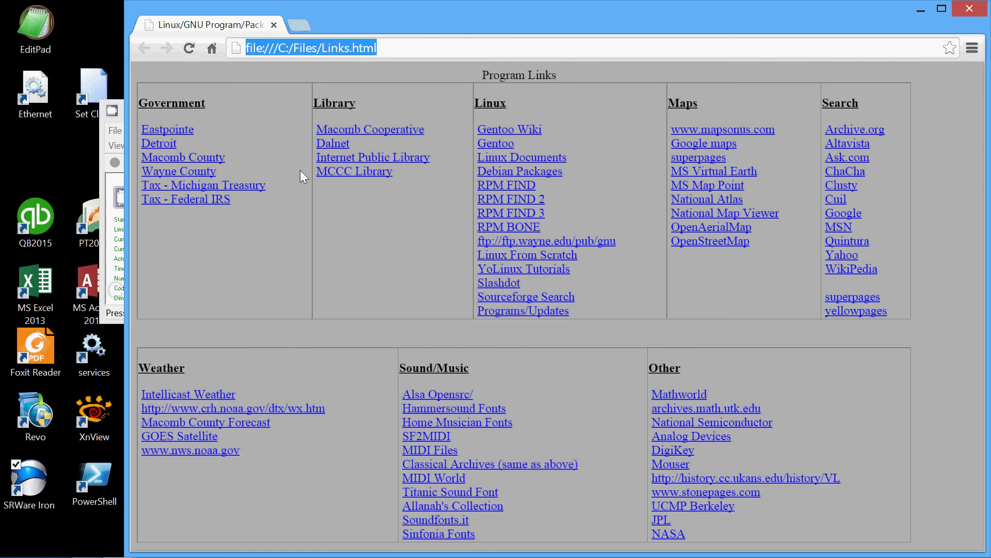
text(qodbc.com)
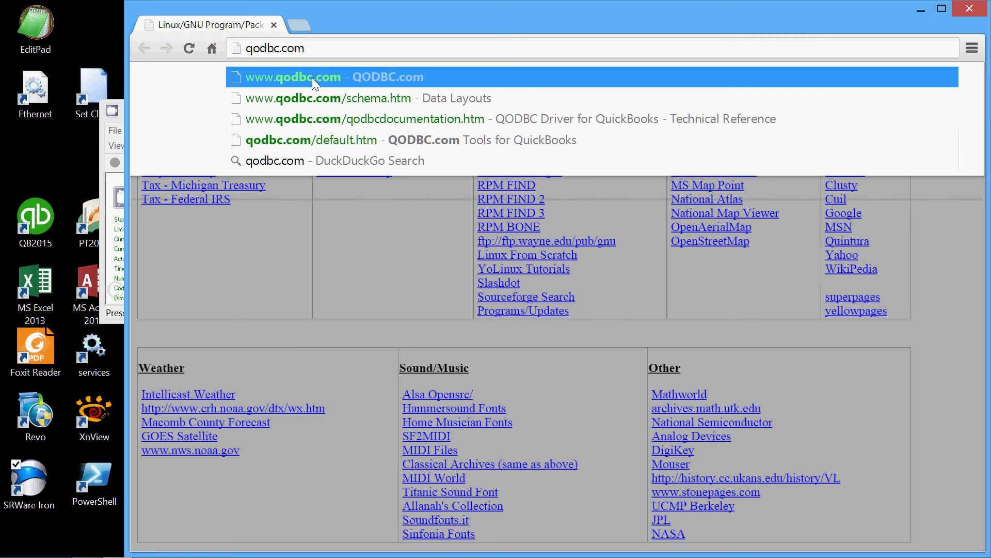
click(312, 77)
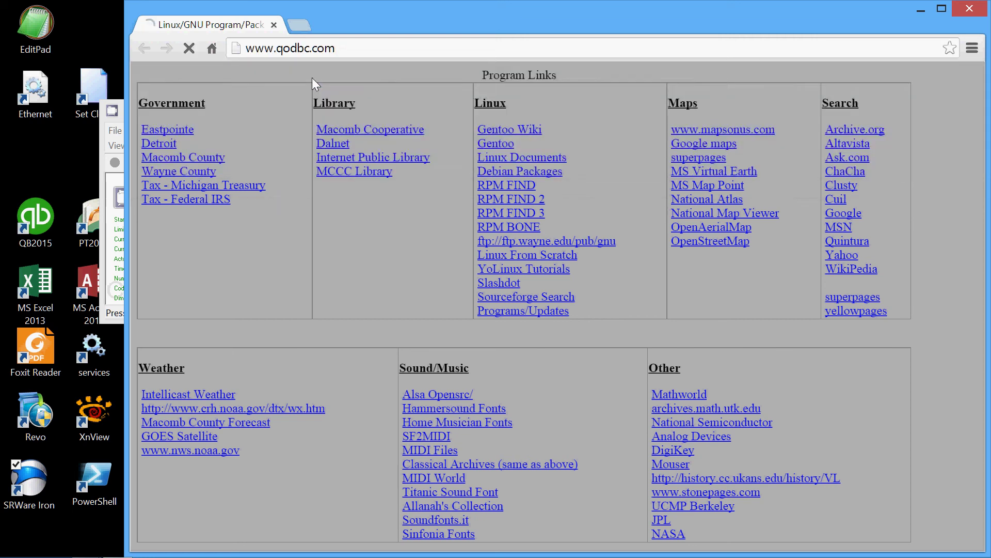
click(587, 290)
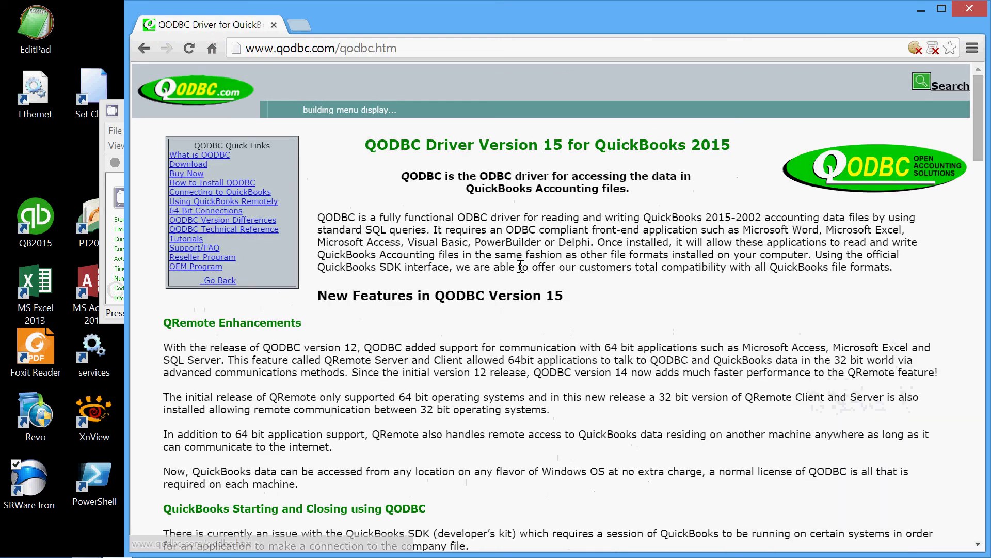
click(233, 235)
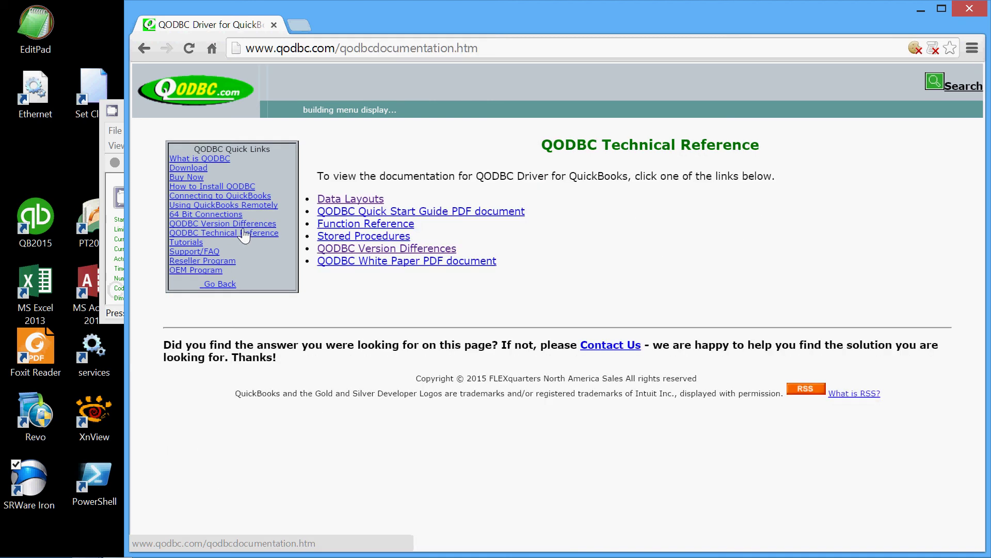
click(350, 203)
click(354, 429)
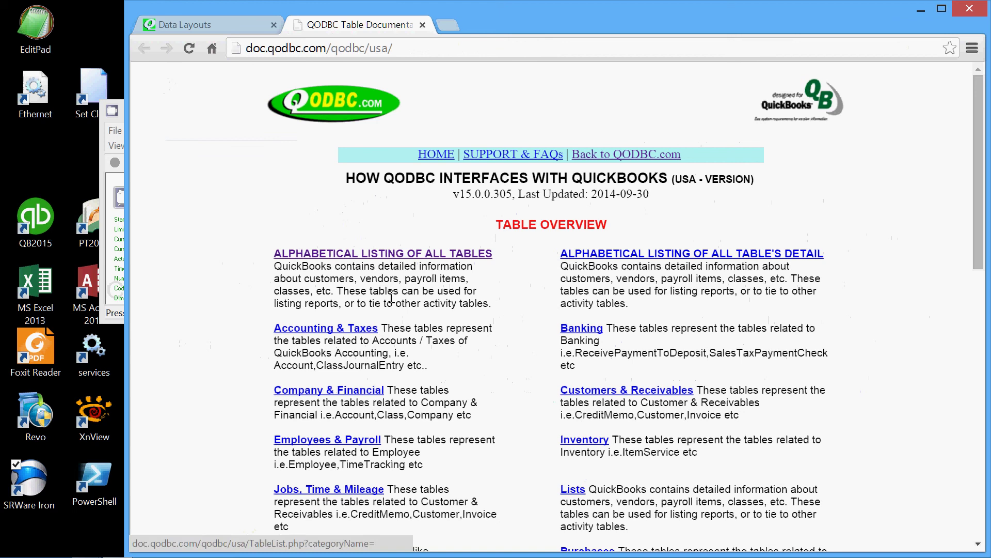
click(380, 258)
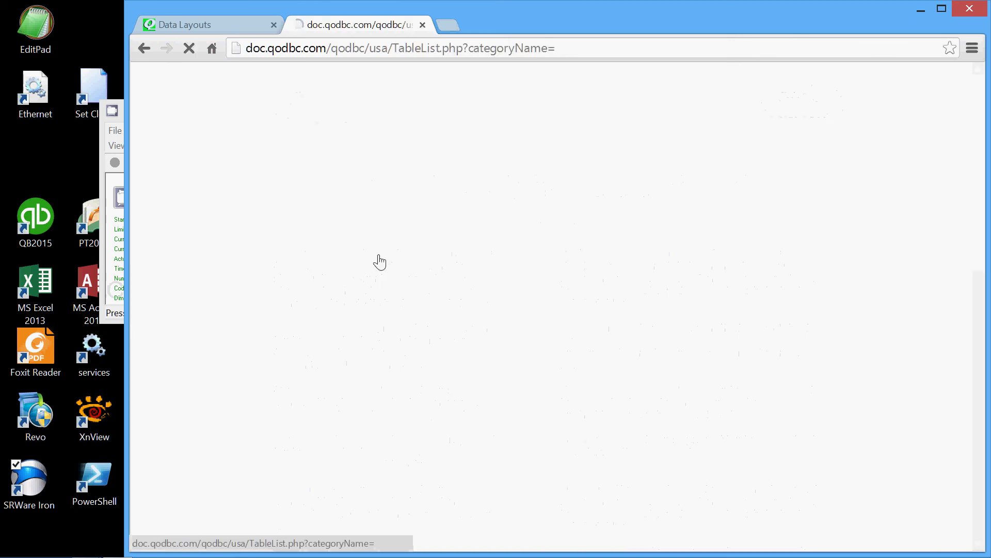
scroll(299, 269, down, 7)
scroll(300, 268, down, 18)
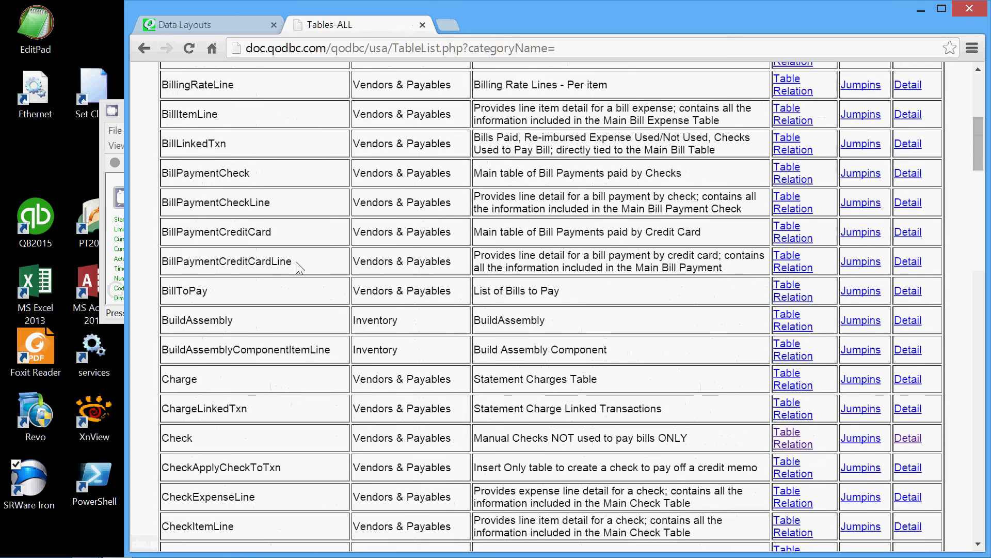
scroll(304, 269, down, 6)
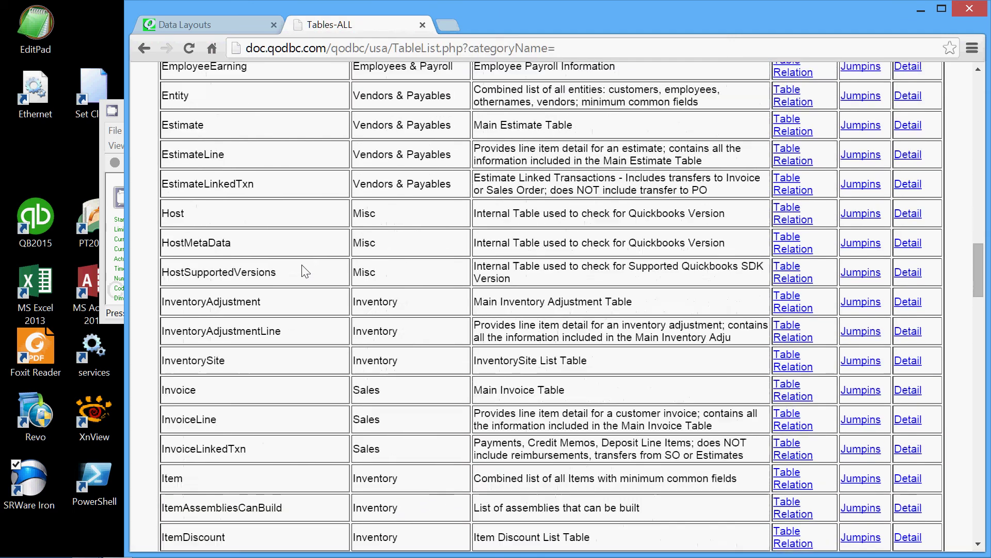
scroll(305, 270, up, 20)
scroll(305, 270, up, 2)
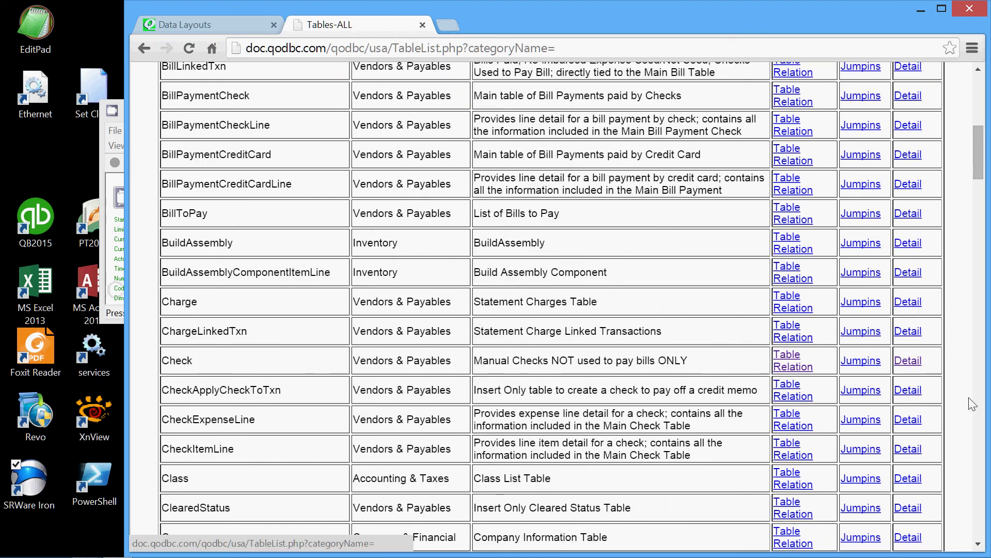
click(908, 361)
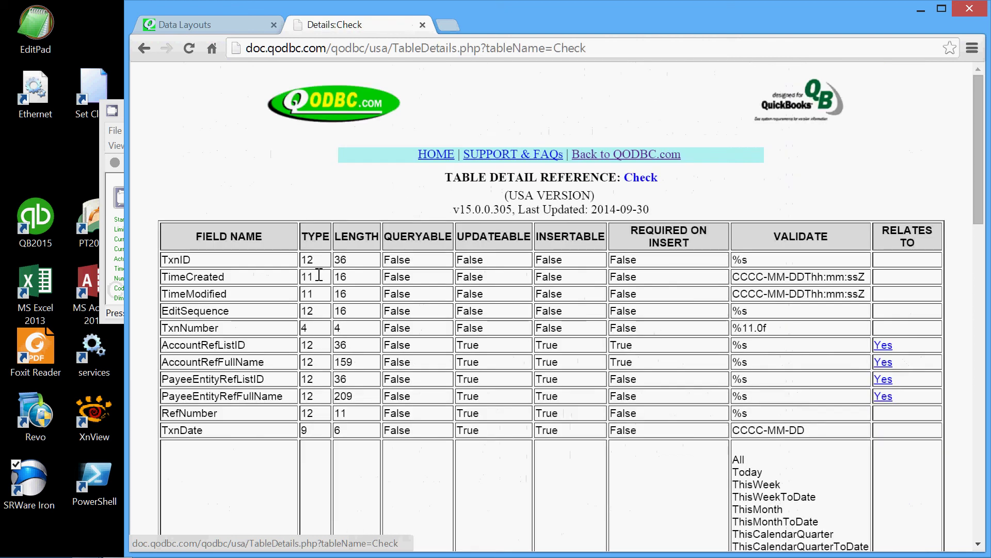
scroll(335, 322, down, 3)
scroll(337, 324, down, 4)
scroll(338, 324, up, 8)
click(145, 48)
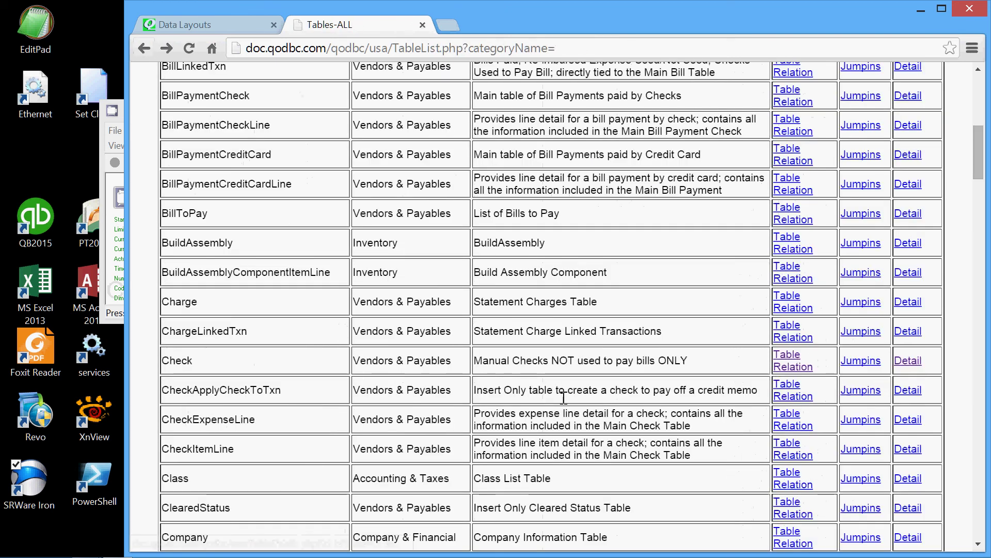
click(789, 368)
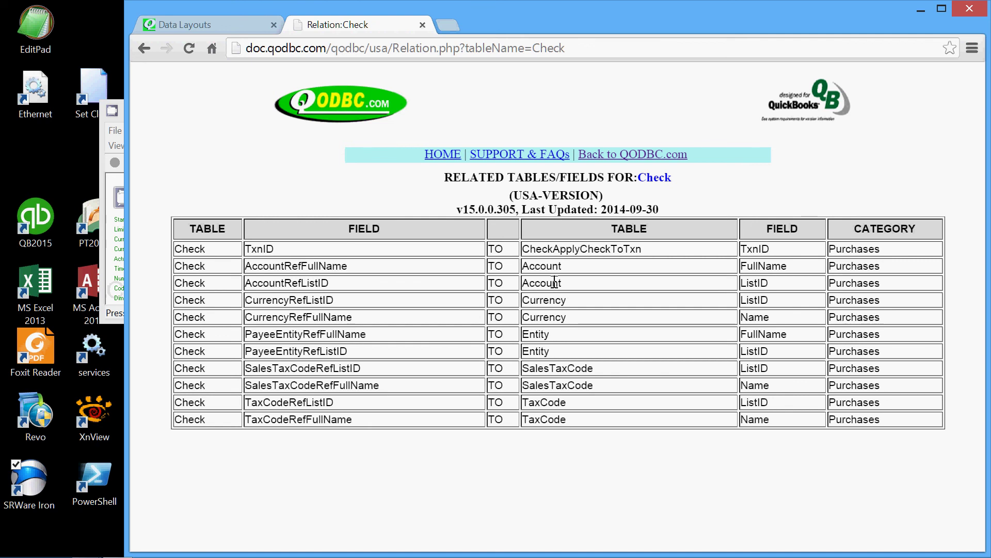
click(143, 47)
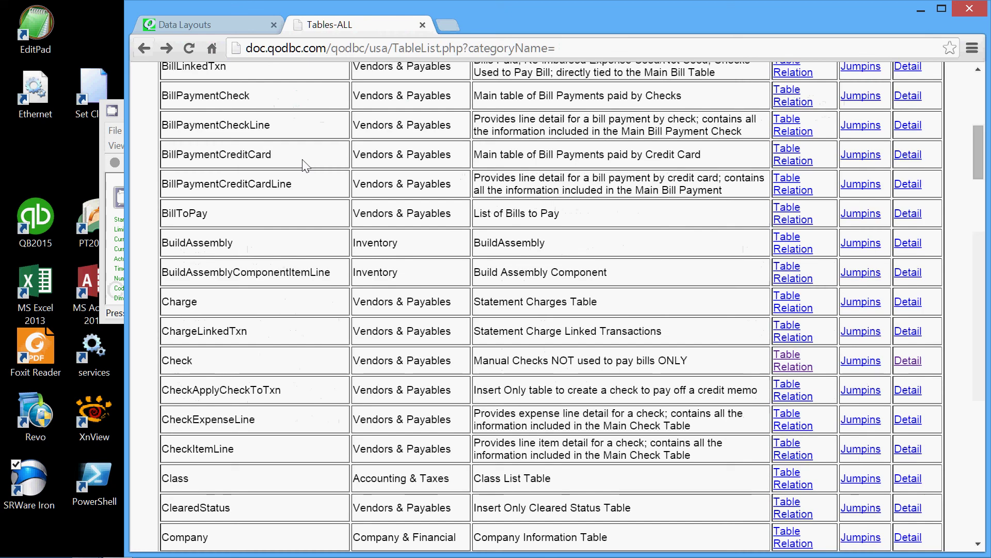
click(145, 48)
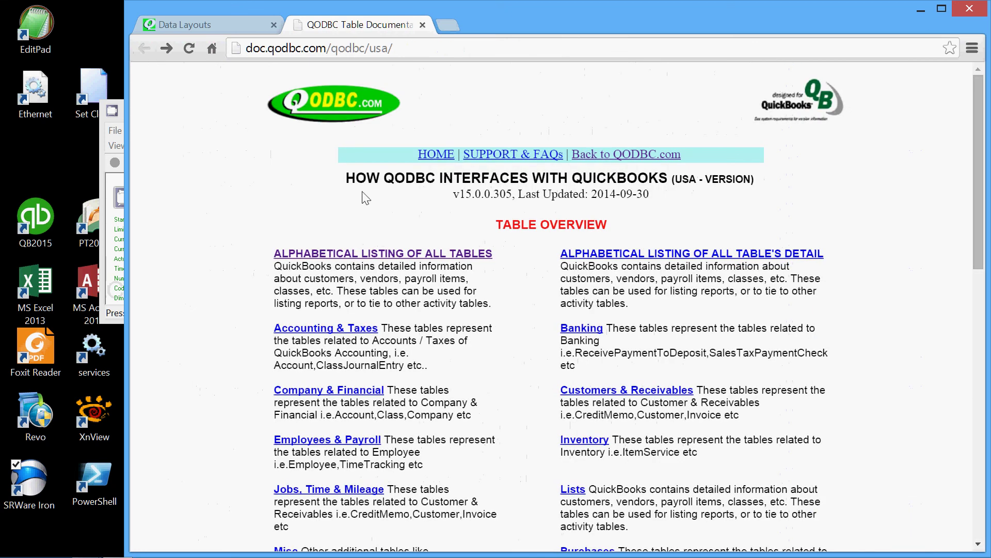
scroll(372, 240, down, 3)
scroll(371, 240, up, 2)
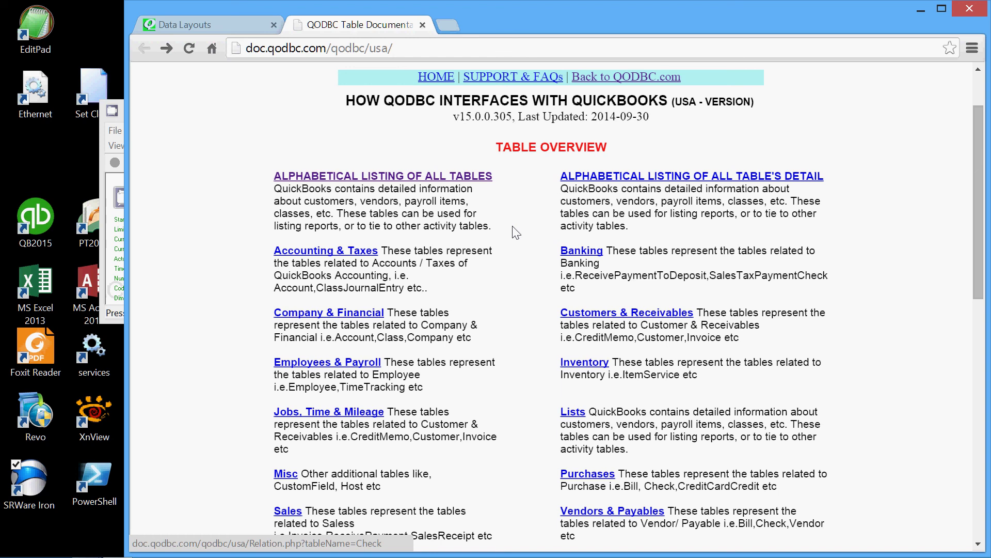
Close the SRWare Iron browser, leaving the CamStudio recorder on the desktop
click(968, 9)
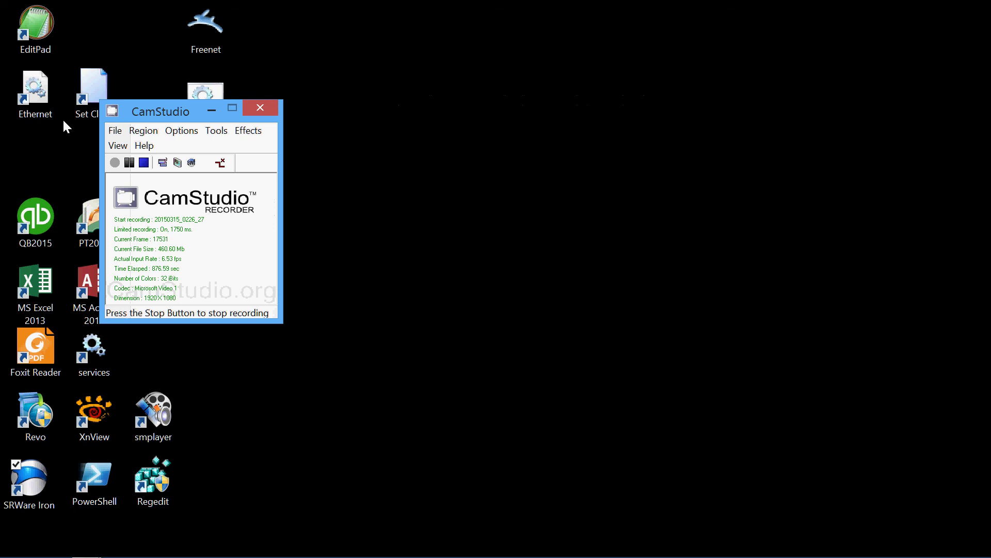